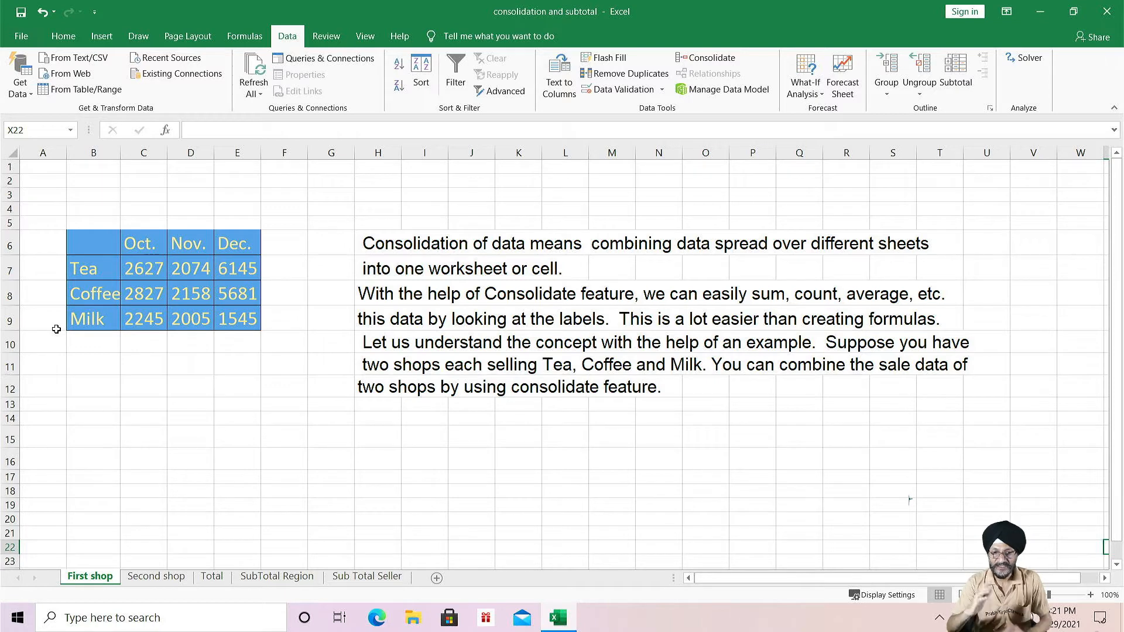
Compare the October to December sales tables on the First shop and Second shop sheets
click(163, 577)
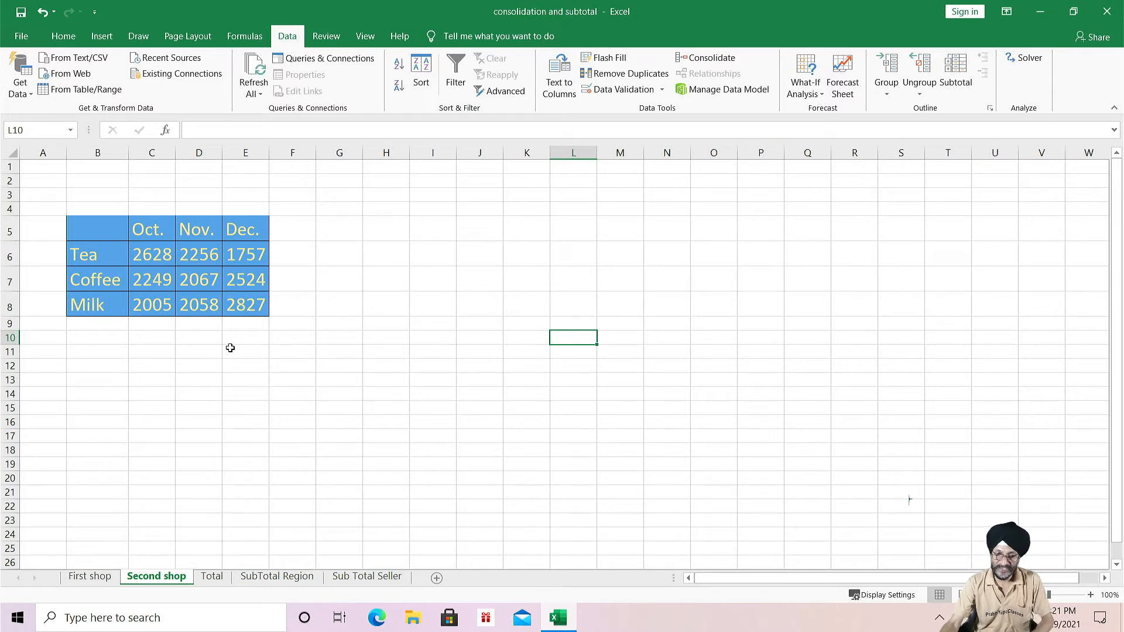
click(97, 577)
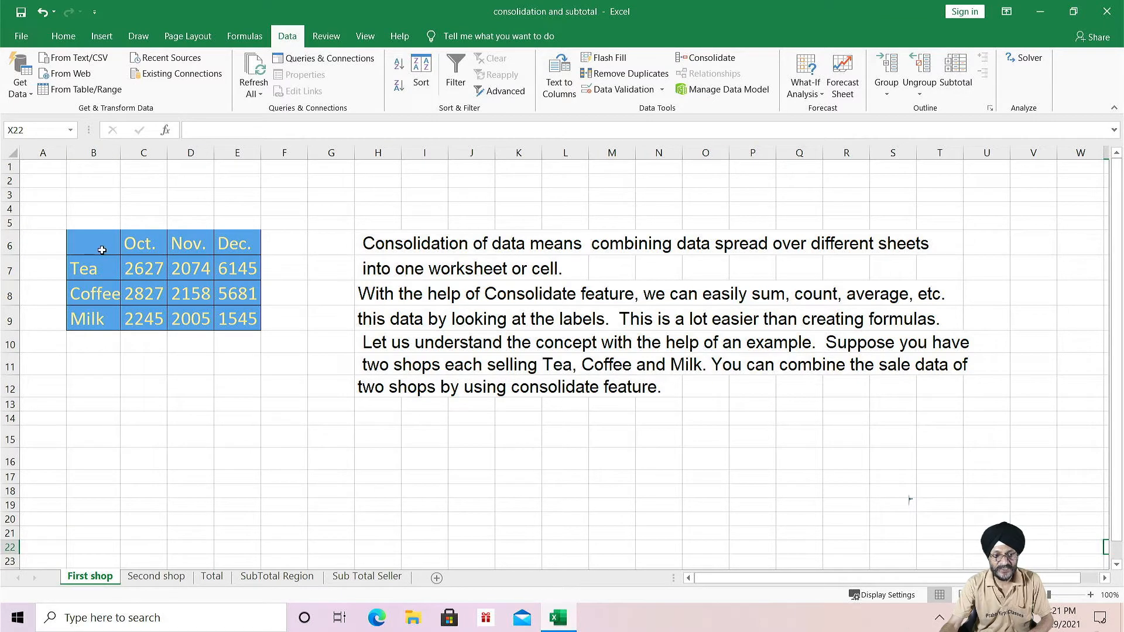
click(173, 578)
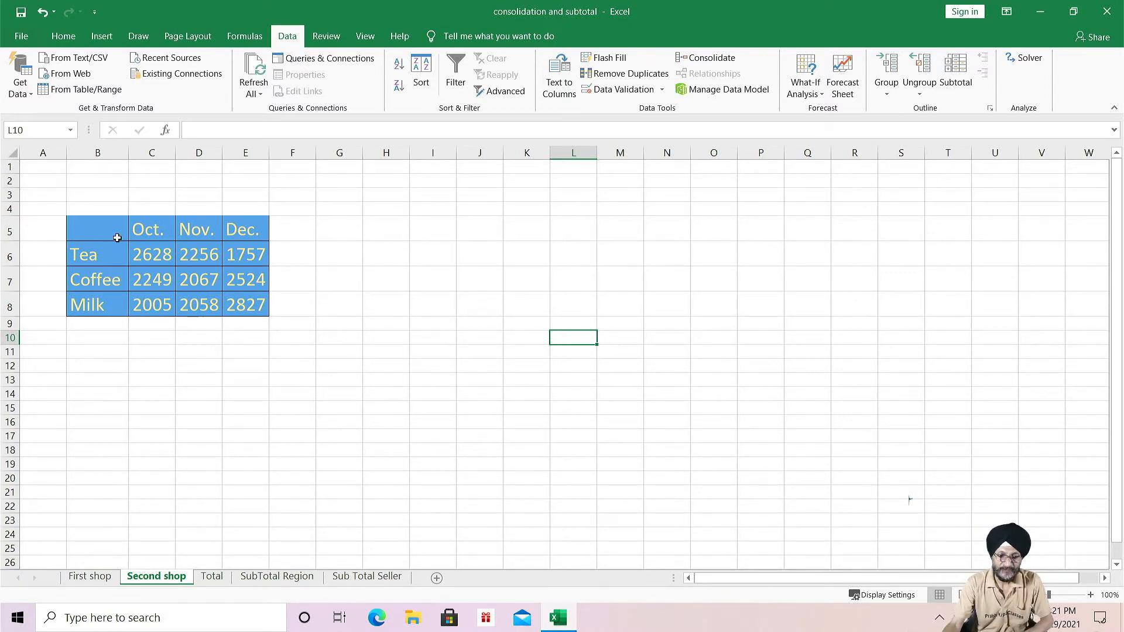
Start a consolidation at cell D4 of the Total sheet using the Sum function
click(211, 578)
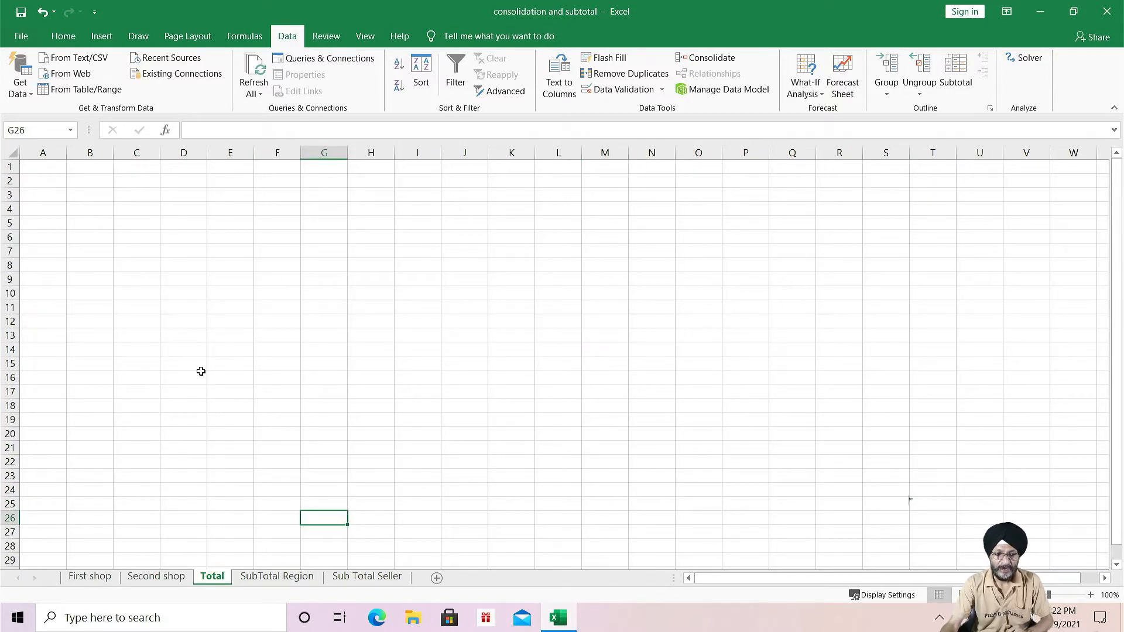
click(181, 208)
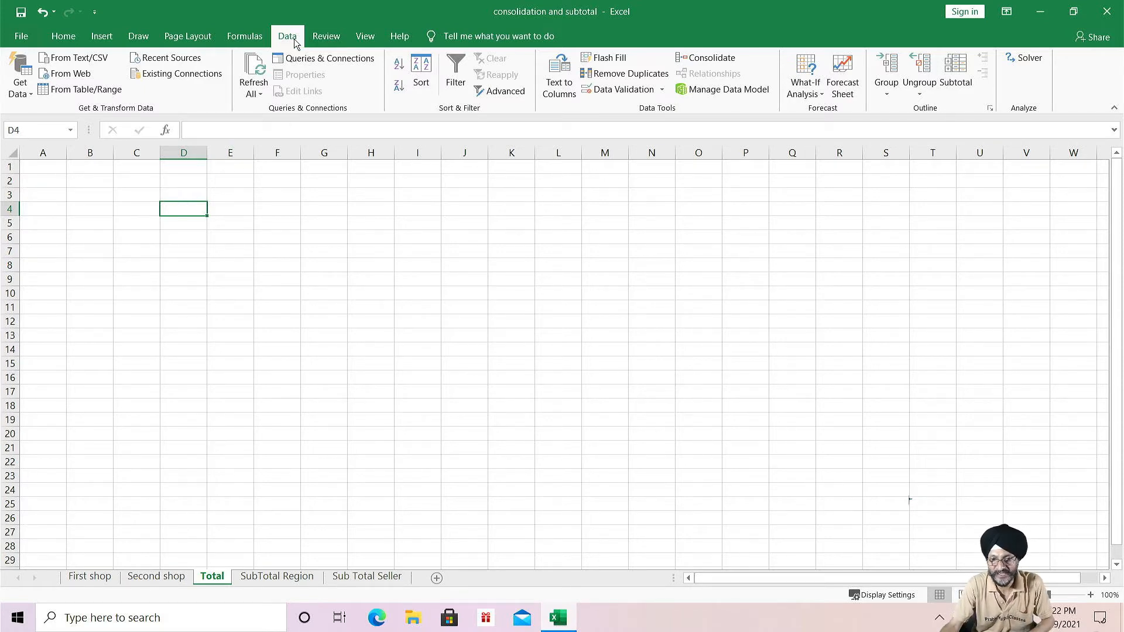
click(712, 58)
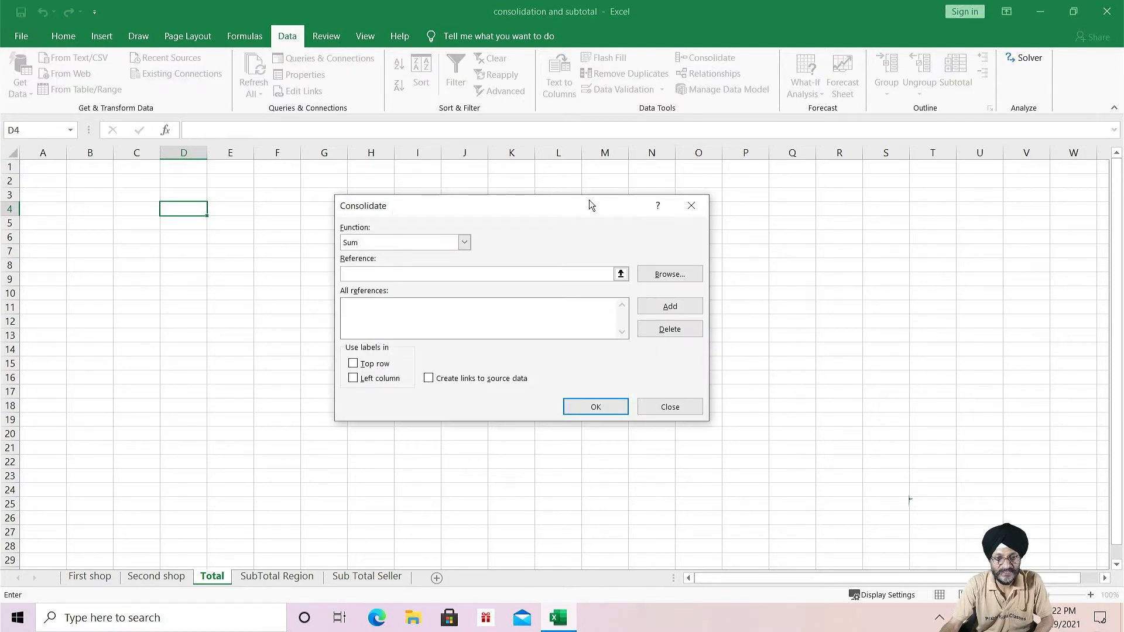
click(464, 243)
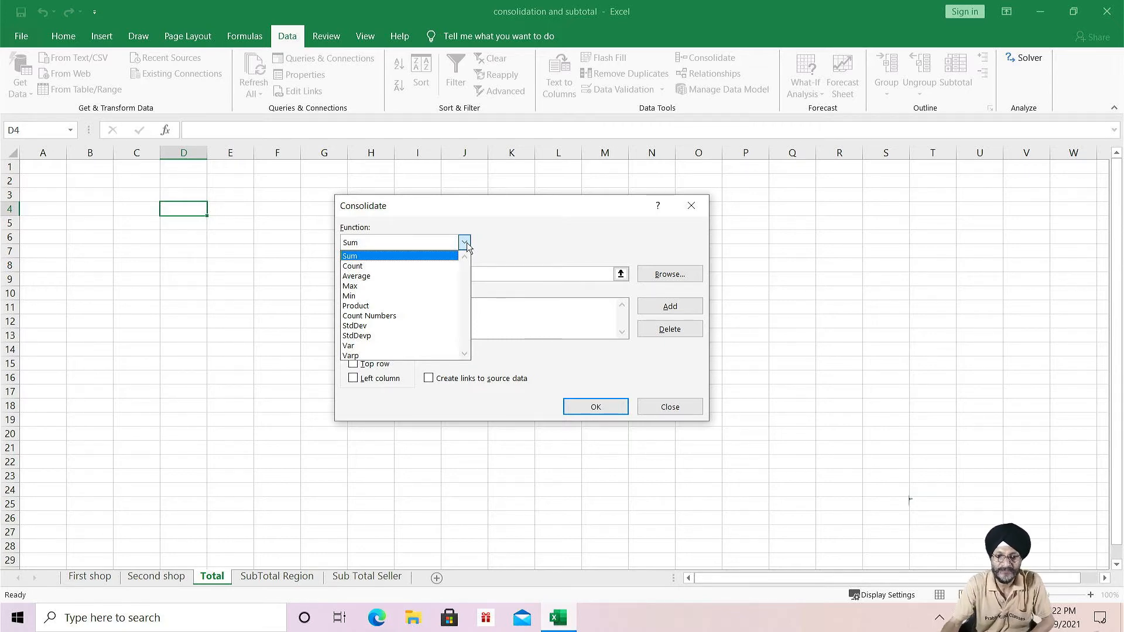
click(378, 243)
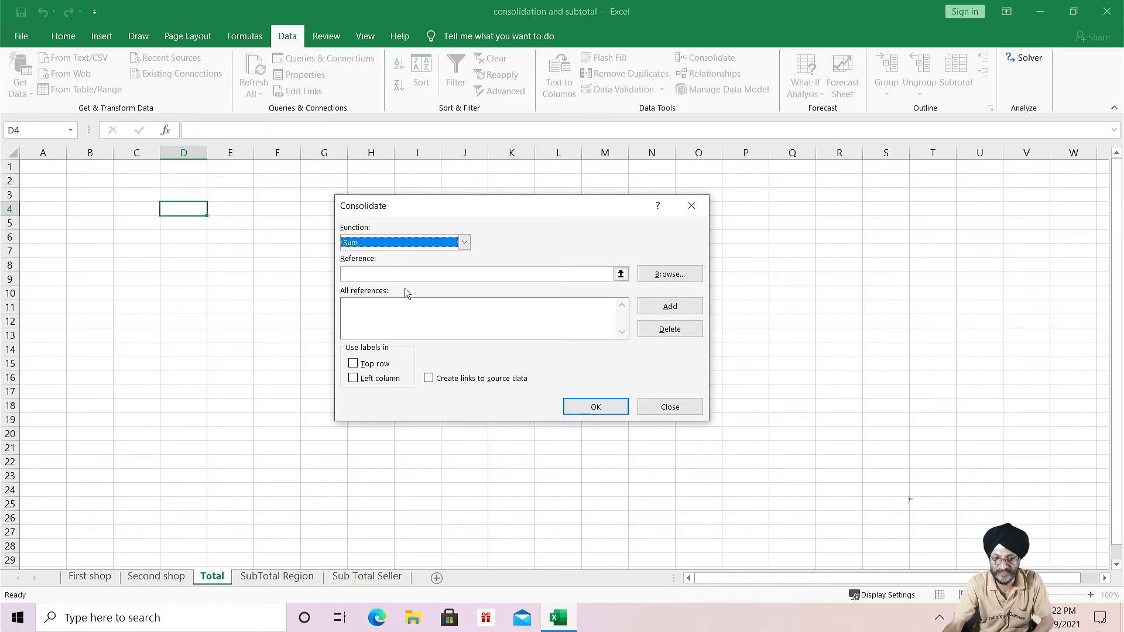
Add the range B6:E9 of the First shop sheet to the consolidation references
click(621, 274)
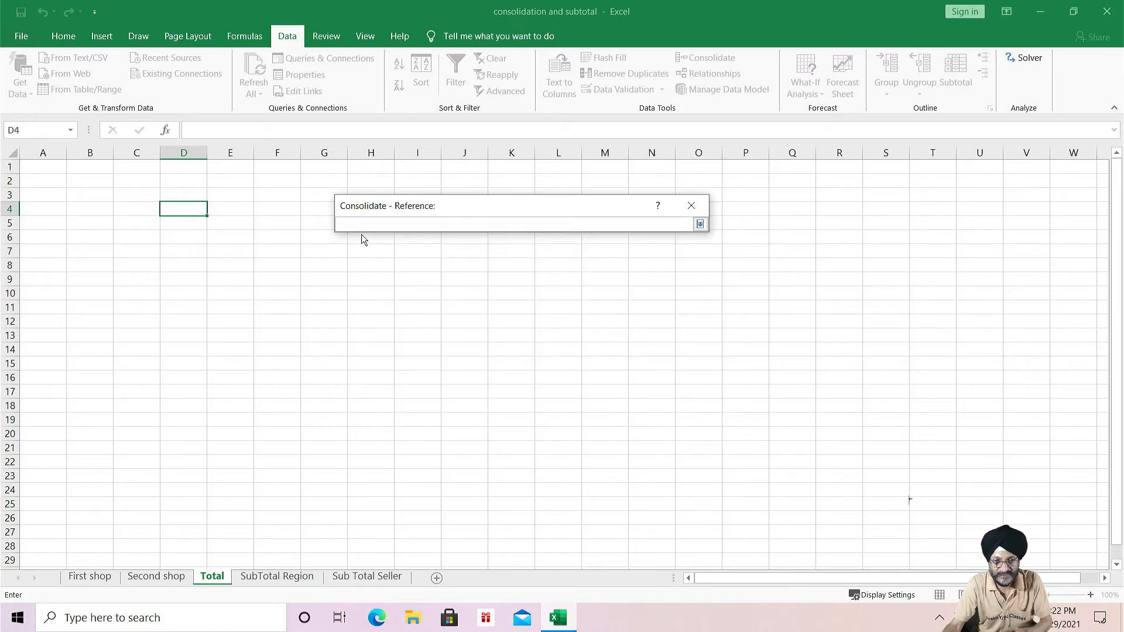
click(93, 579)
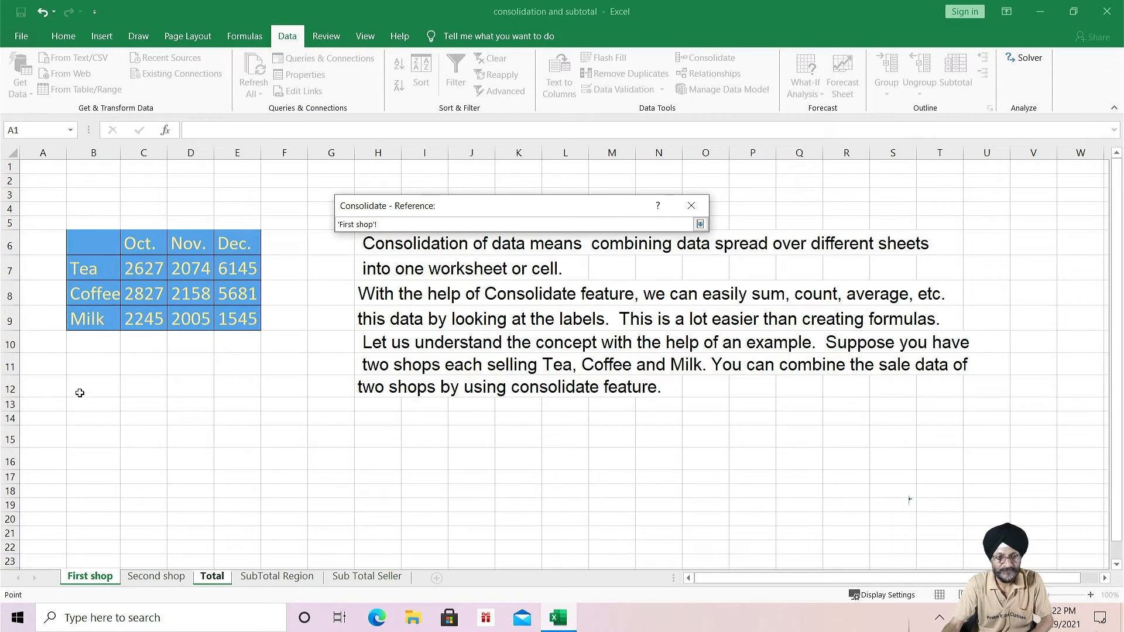
drag(86, 245, 245, 324)
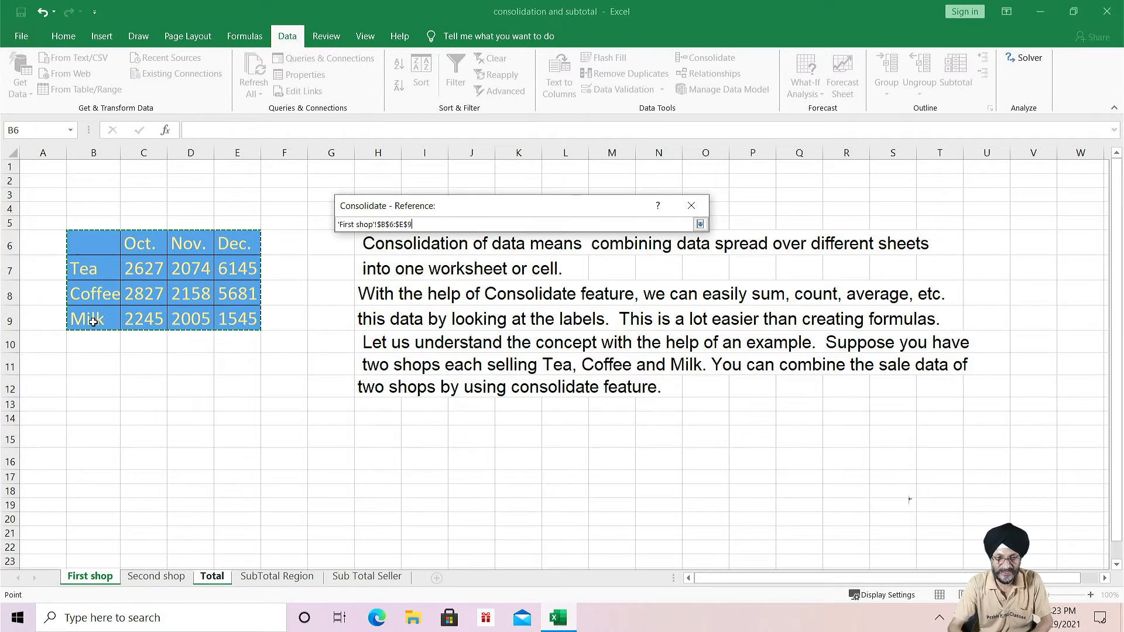
key(Return)
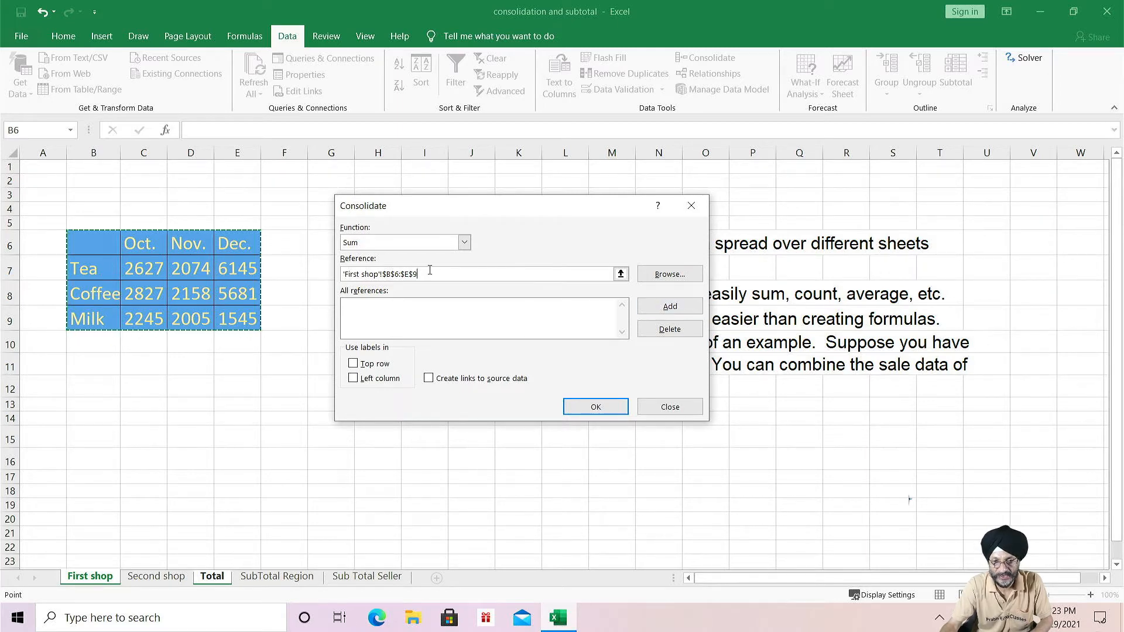
click(679, 306)
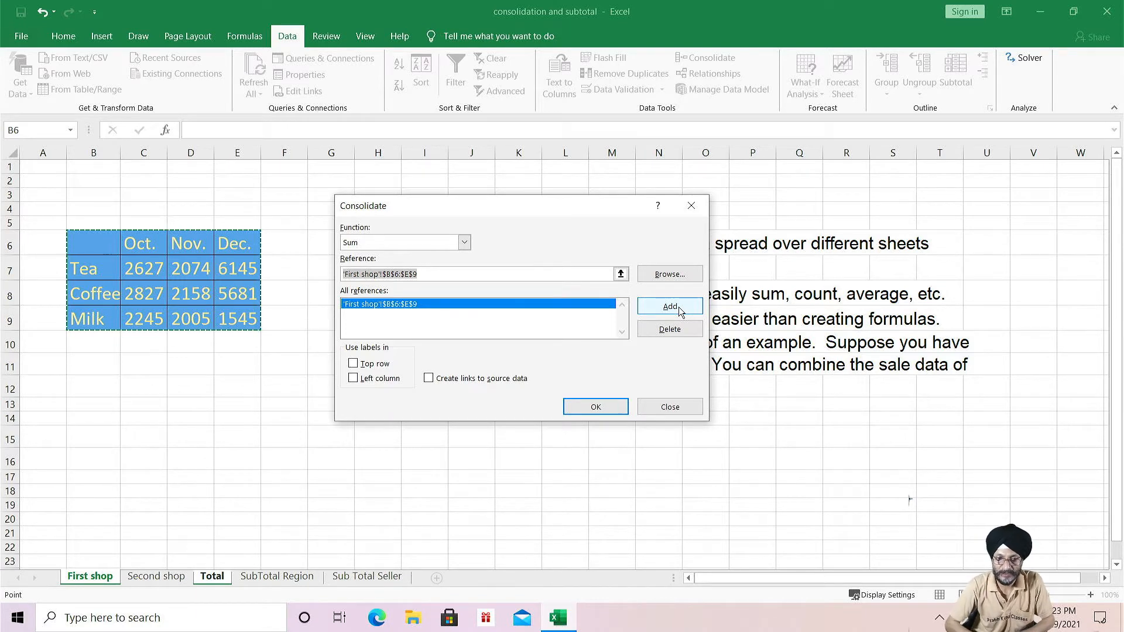
Clear the current reference entry and add the range B5:E8 of the Second shop sheet to the consolidation references
click(420, 274)
key(BackSpace)
key(BackSpace)
key(BackSpace)
key(BackSpace)
key(BackSpace)
key(BackSpace)
key(BackSpace)
key(BackSpace)
key(BackSpace)
key(BackSpace)
key(BackSpace)
key(BackSpace)
key(BackSpace)
key(BackSpace)
key(BackSpace)
key(BackSpace)
key(BackSpace)
key(BackSpace)
key(BackSpace)
key(BackSpace)
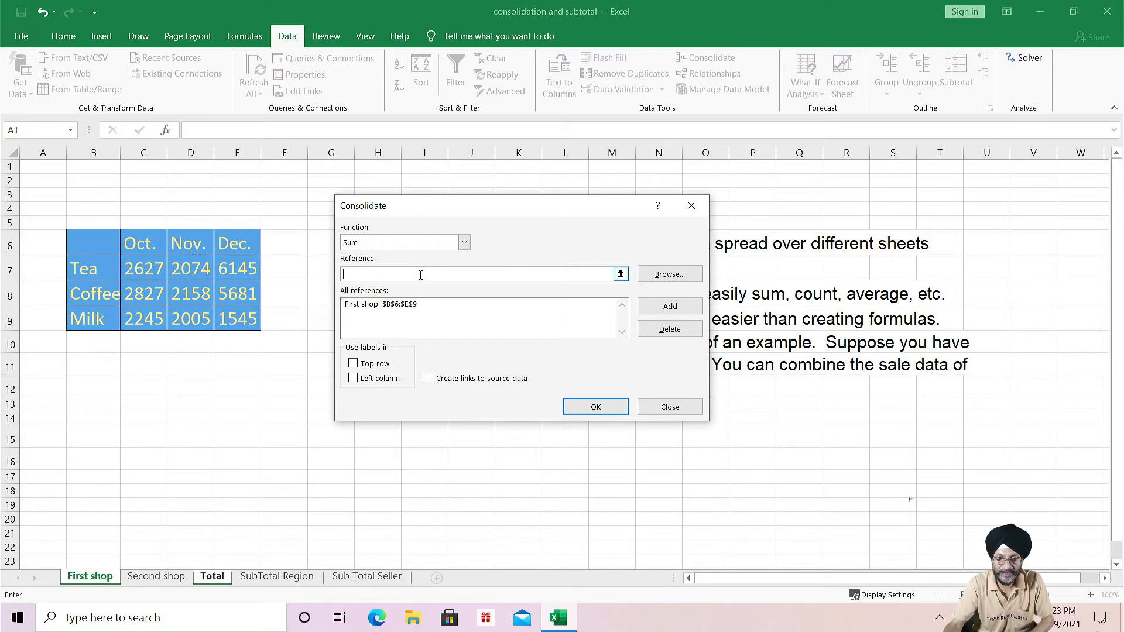
click(621, 274)
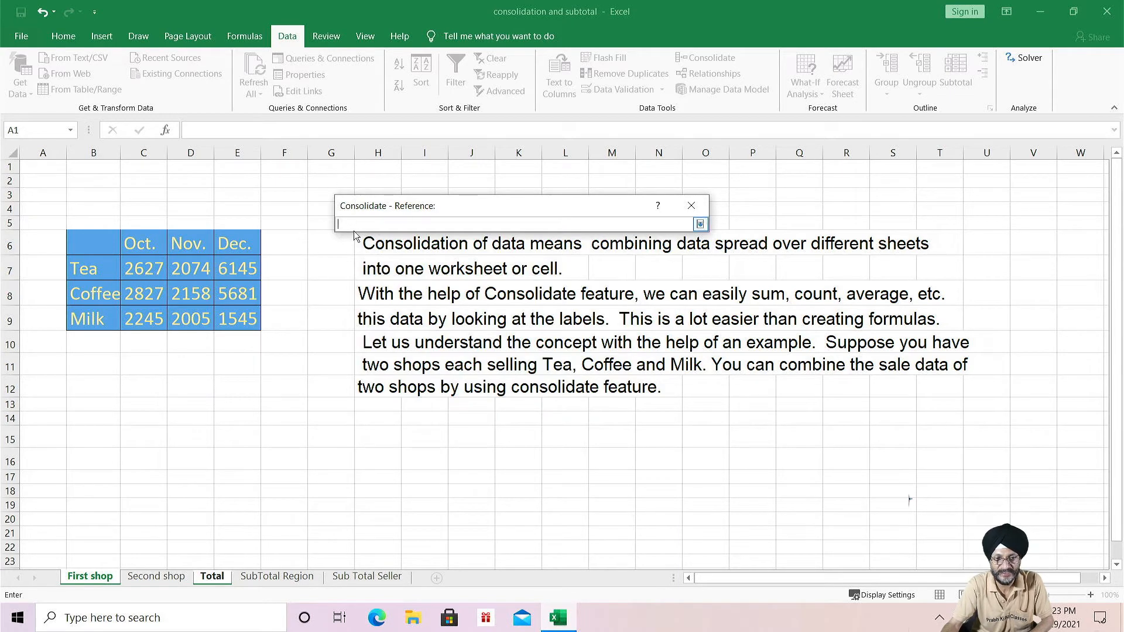
click(150, 579)
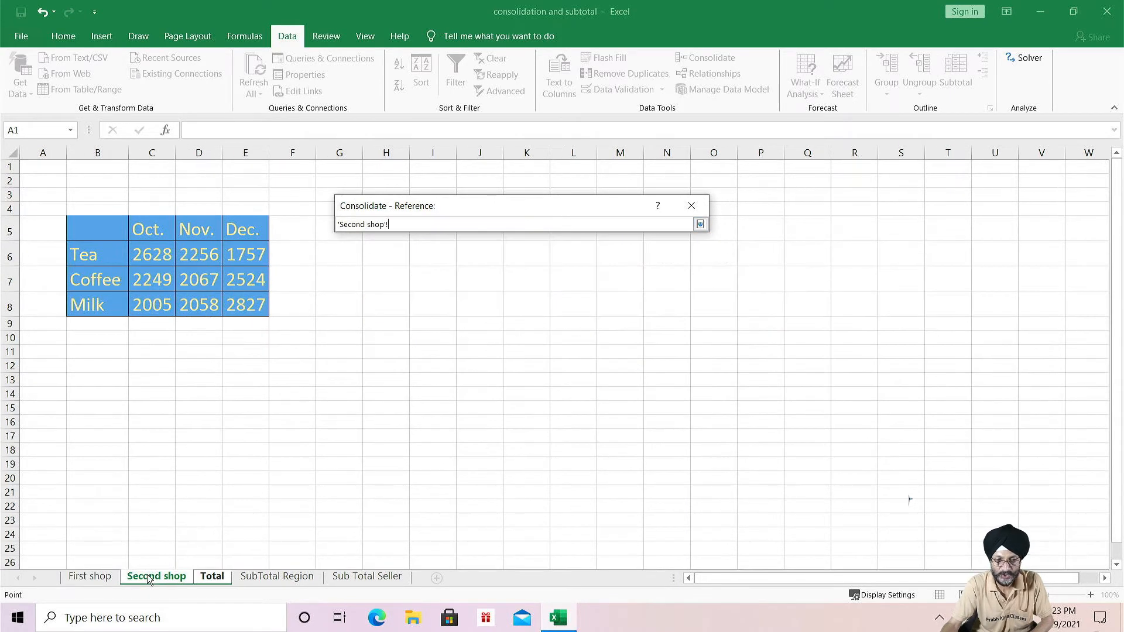
drag(88, 232, 241, 241)
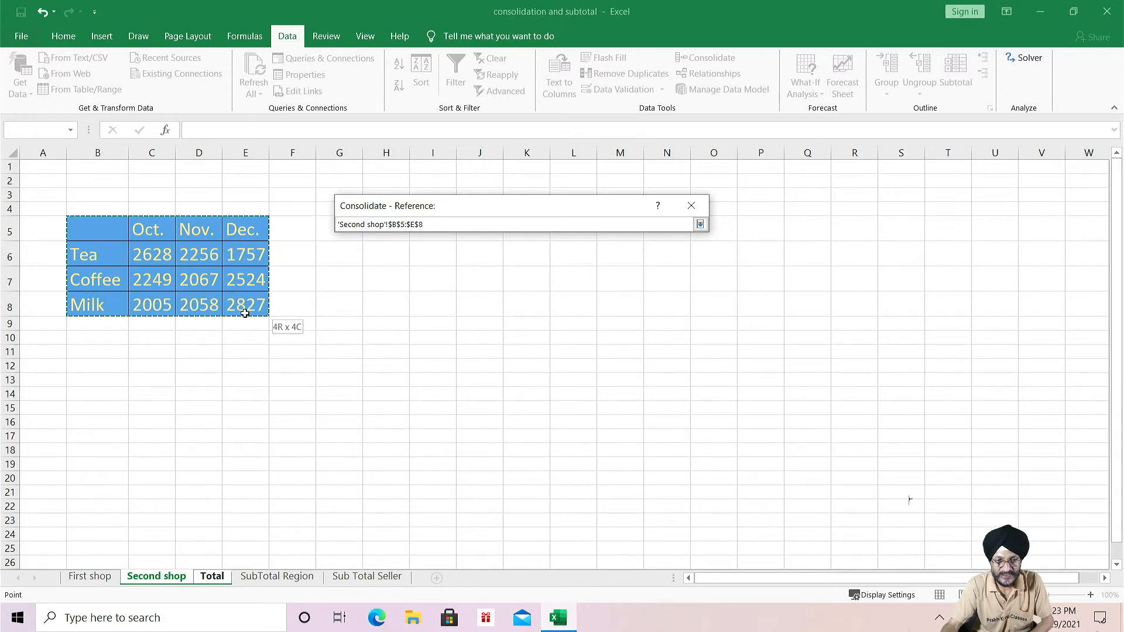
drag(245, 313, 245, 313)
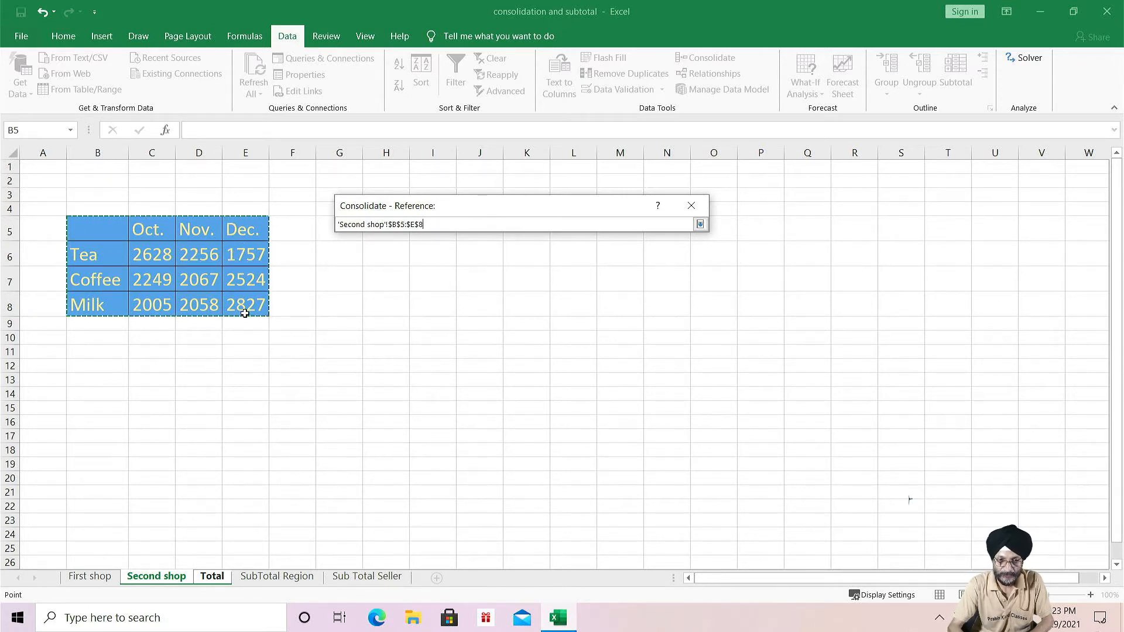
key(Return)
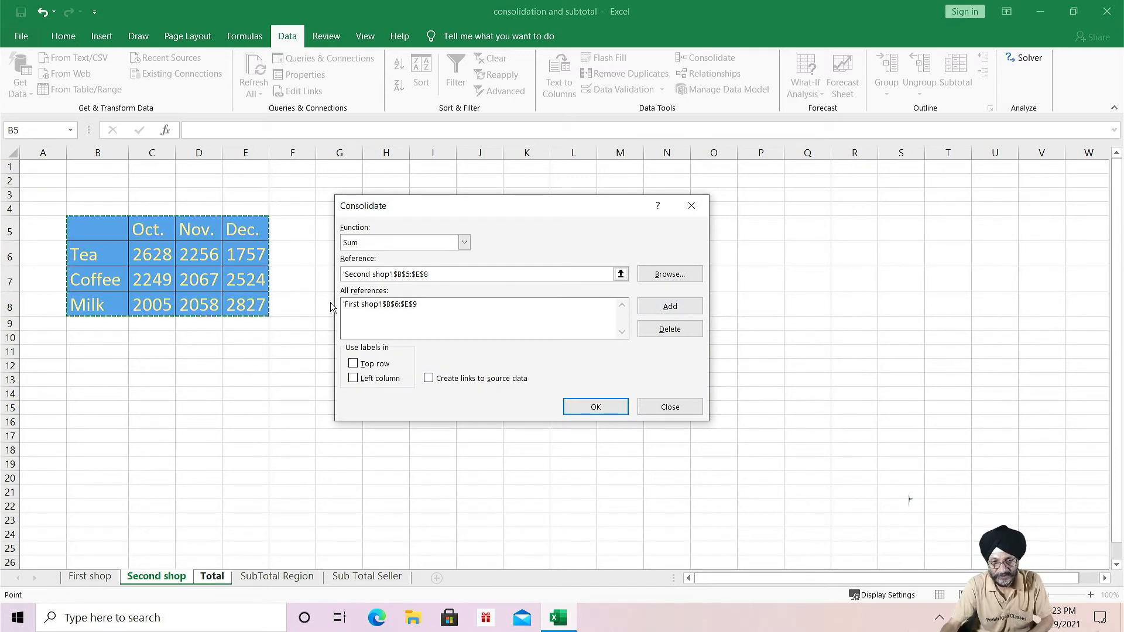
click(676, 305)
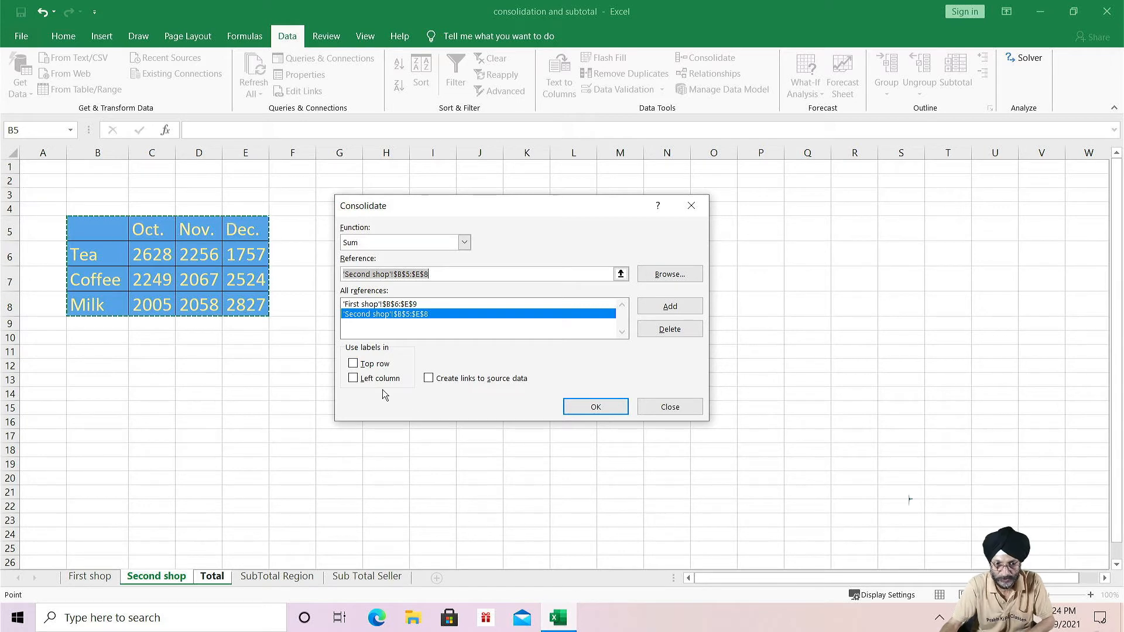
Use top row and left column labels, create links to the source data, and run the consolidation
click(353, 364)
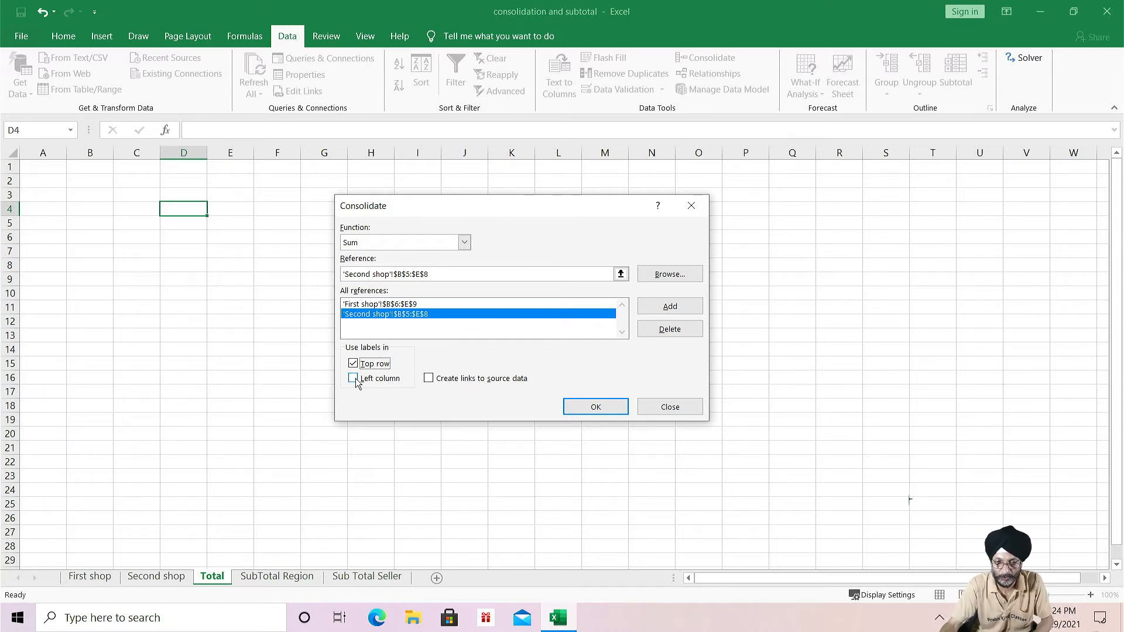
click(353, 379)
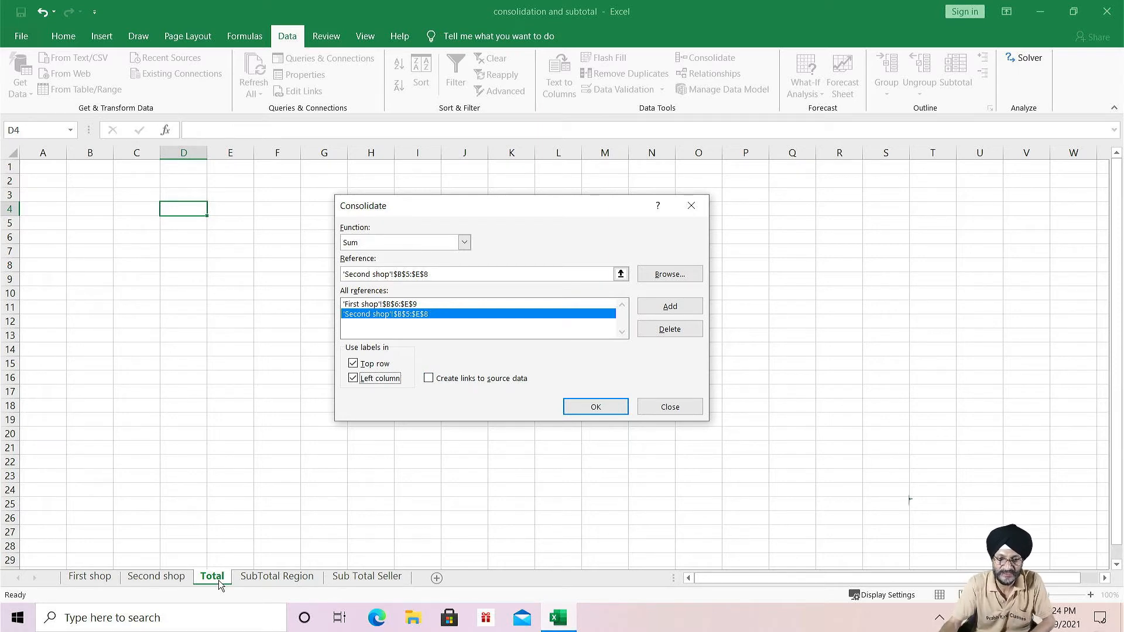
click(430, 380)
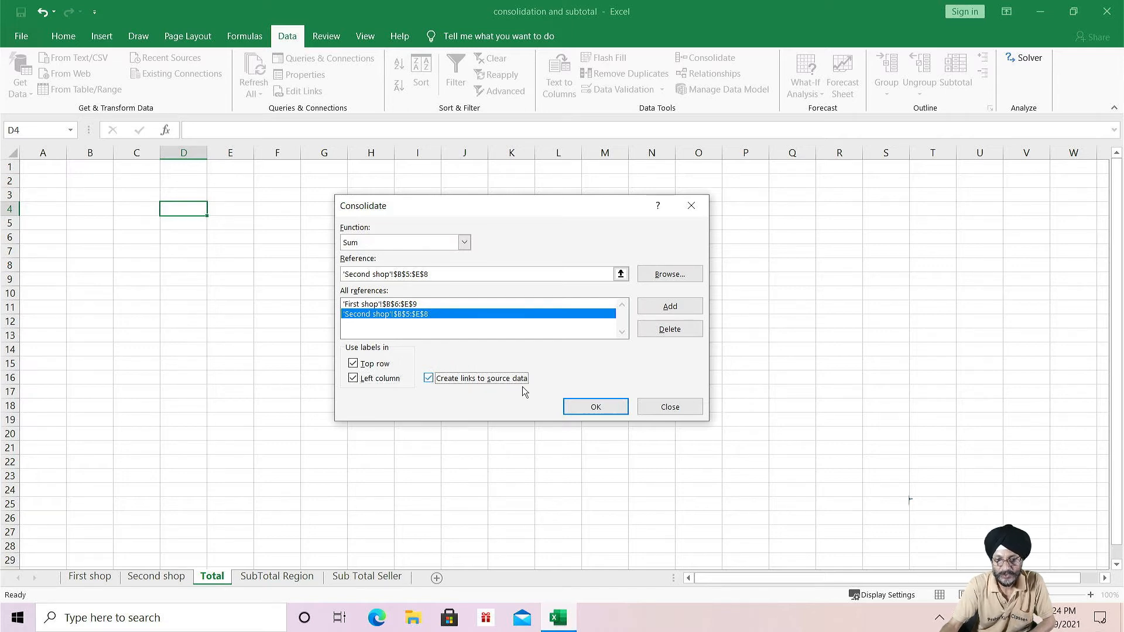
click(596, 408)
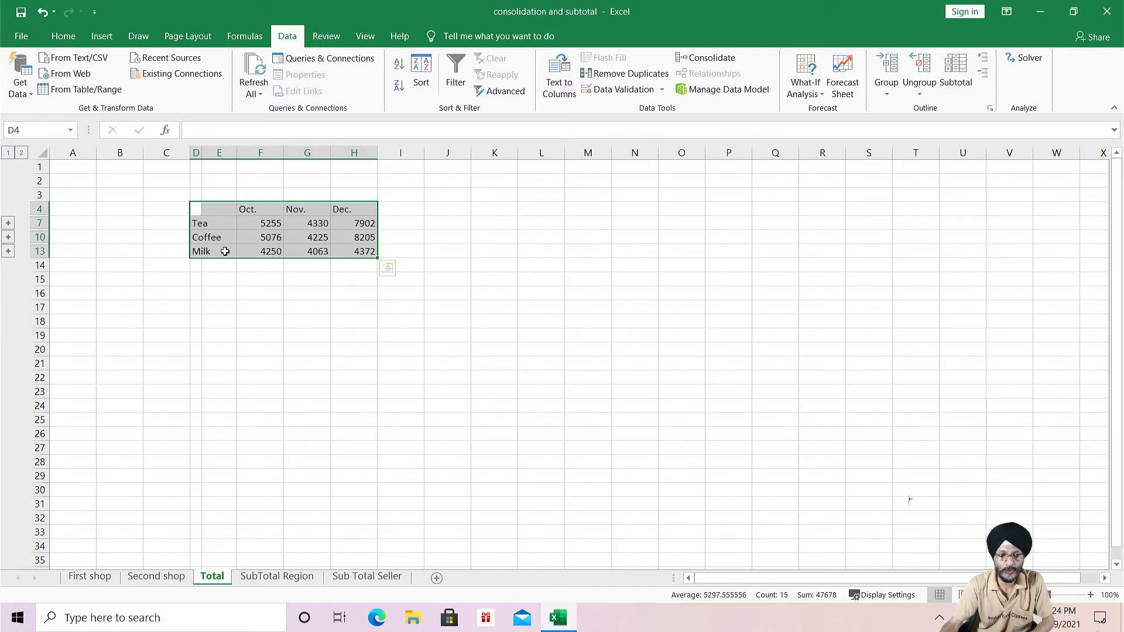
Expand the consolidated table's outline to inspect the source rows, and collapse the Milk, Coffee and Tea groups again
click(23, 154)
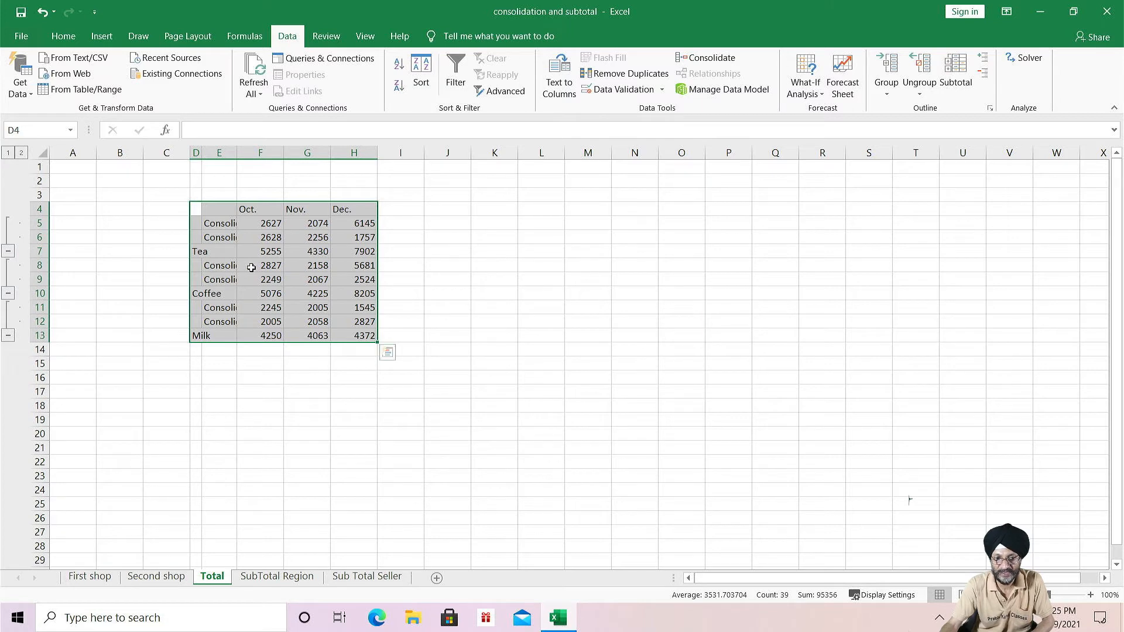
click(8, 335)
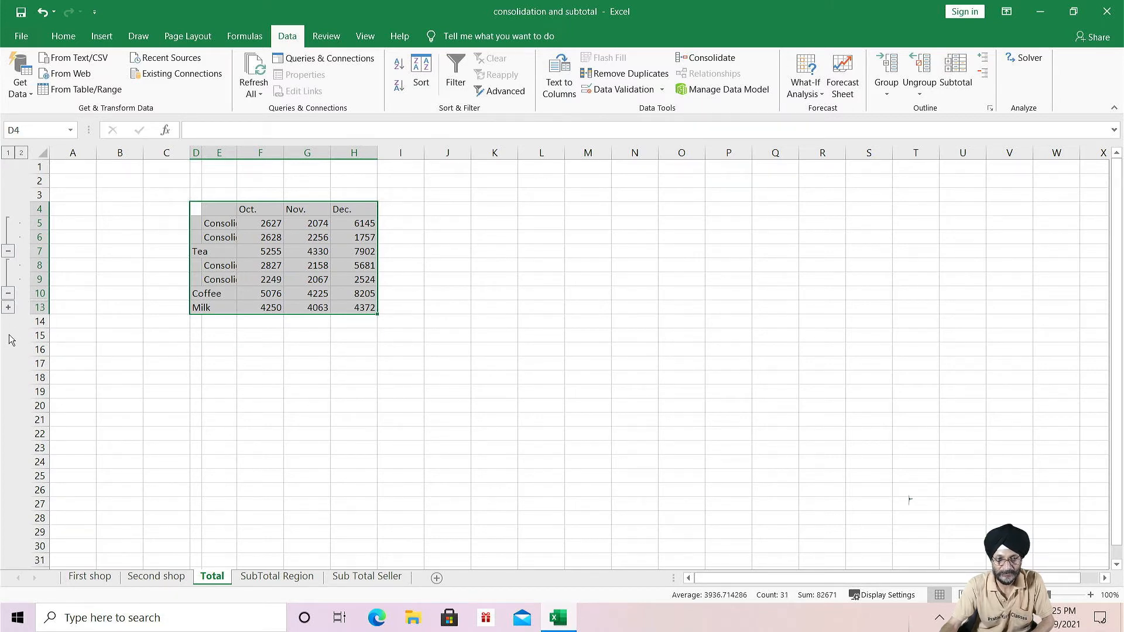
click(8, 293)
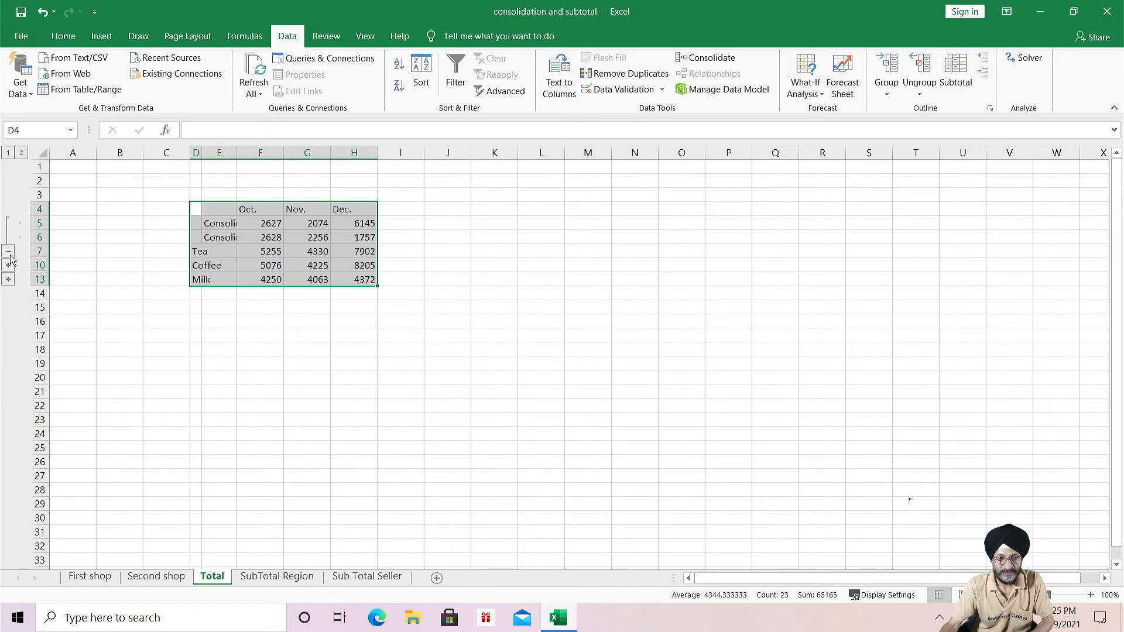
click(9, 251)
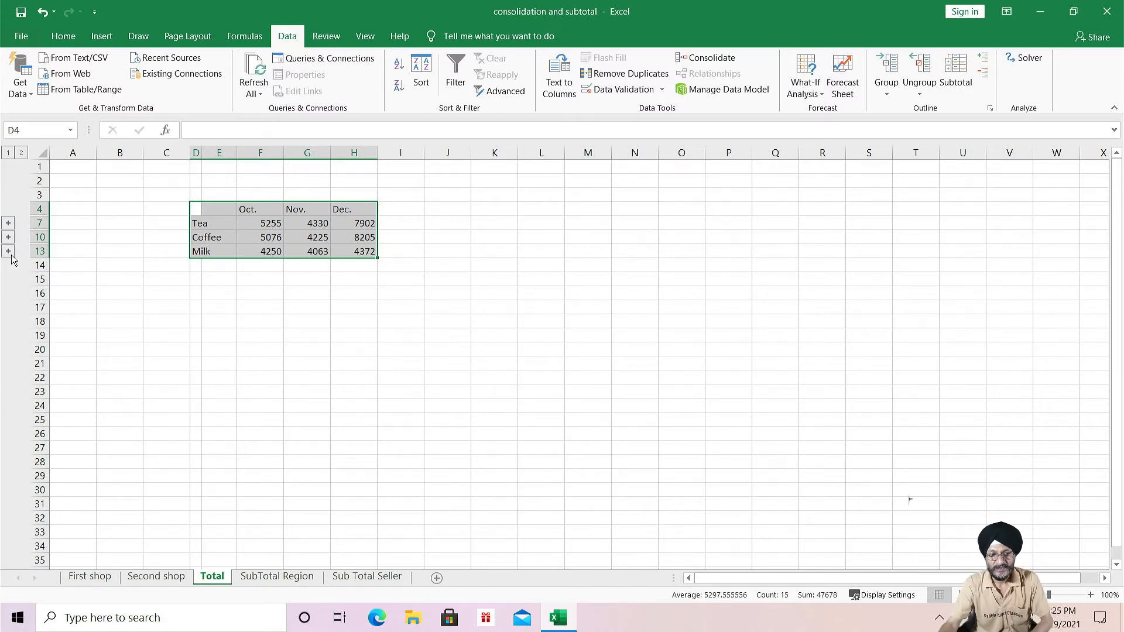
click(9, 224)
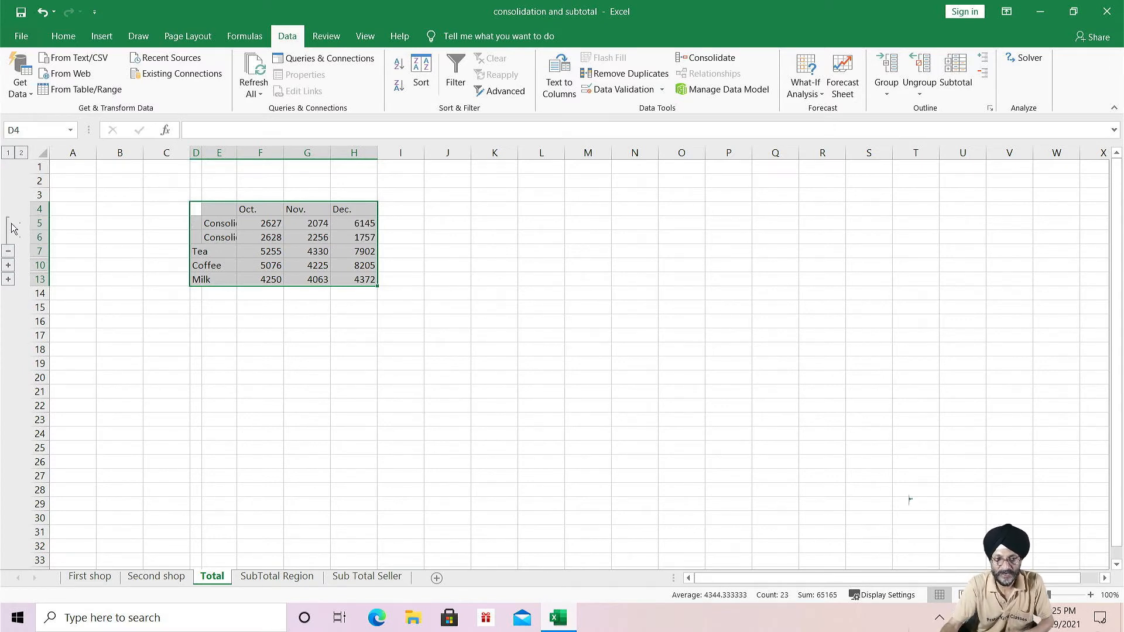
click(8, 252)
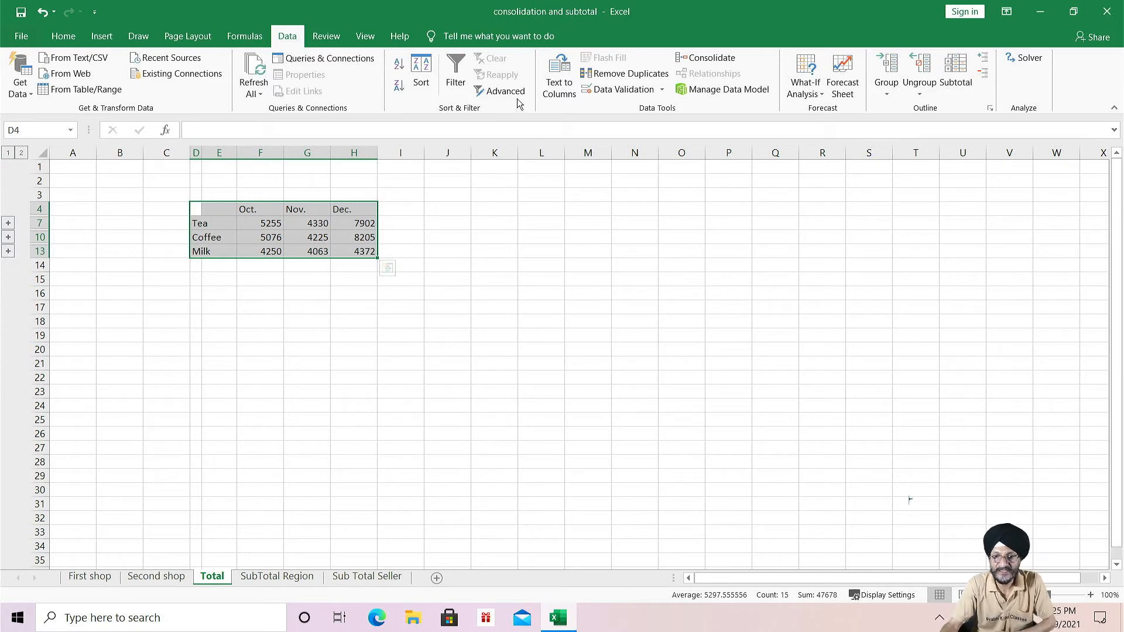
Review the functions available for consolidation and close the Consolidate dialog without running it again
click(709, 58)
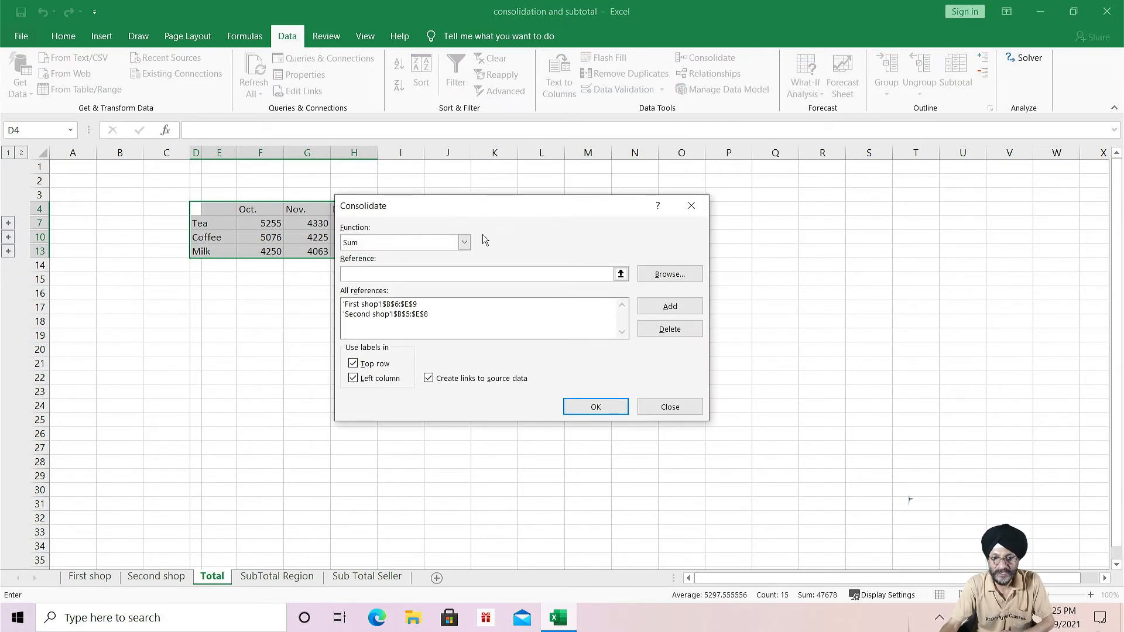
click(465, 243)
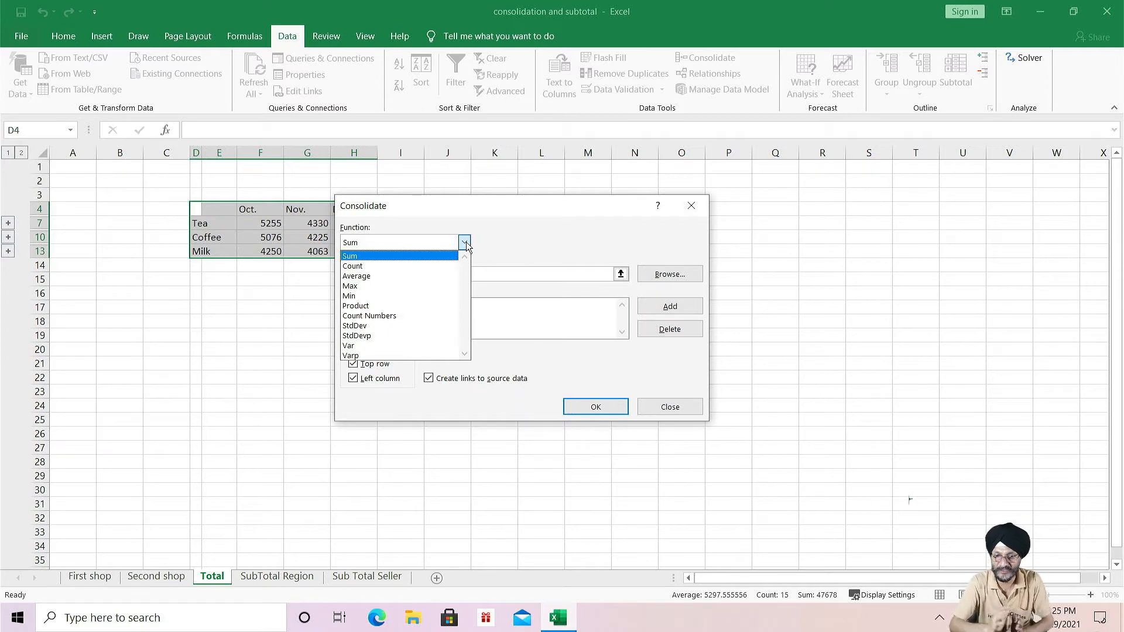
click(674, 405)
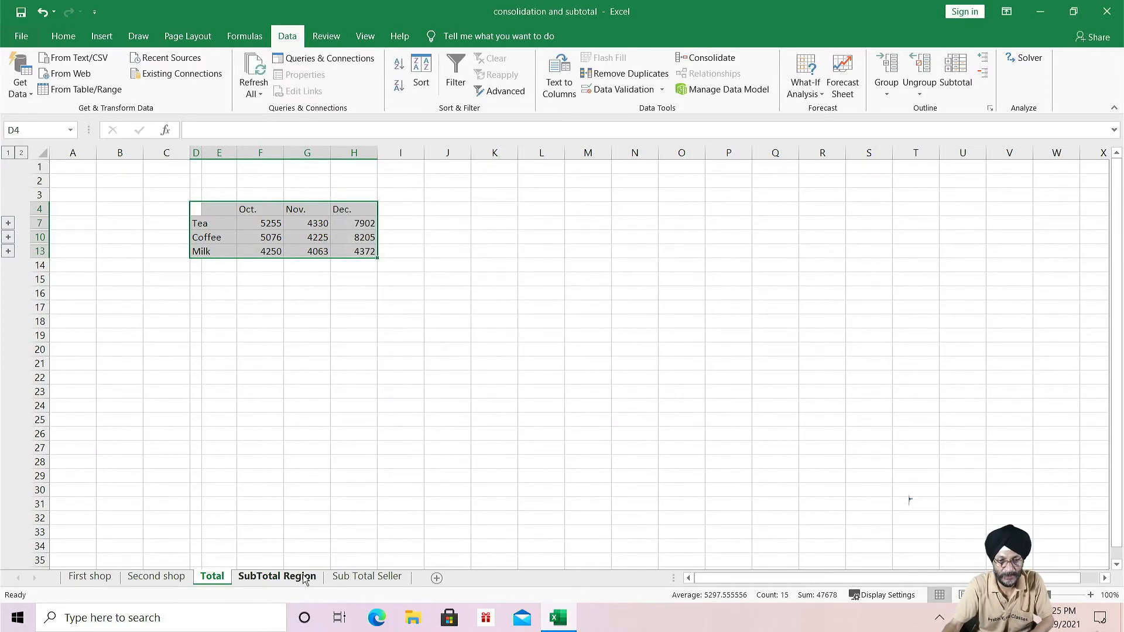
Open the SubTotal Region sheet and look through its sales table and Subtotal notes
click(304, 577)
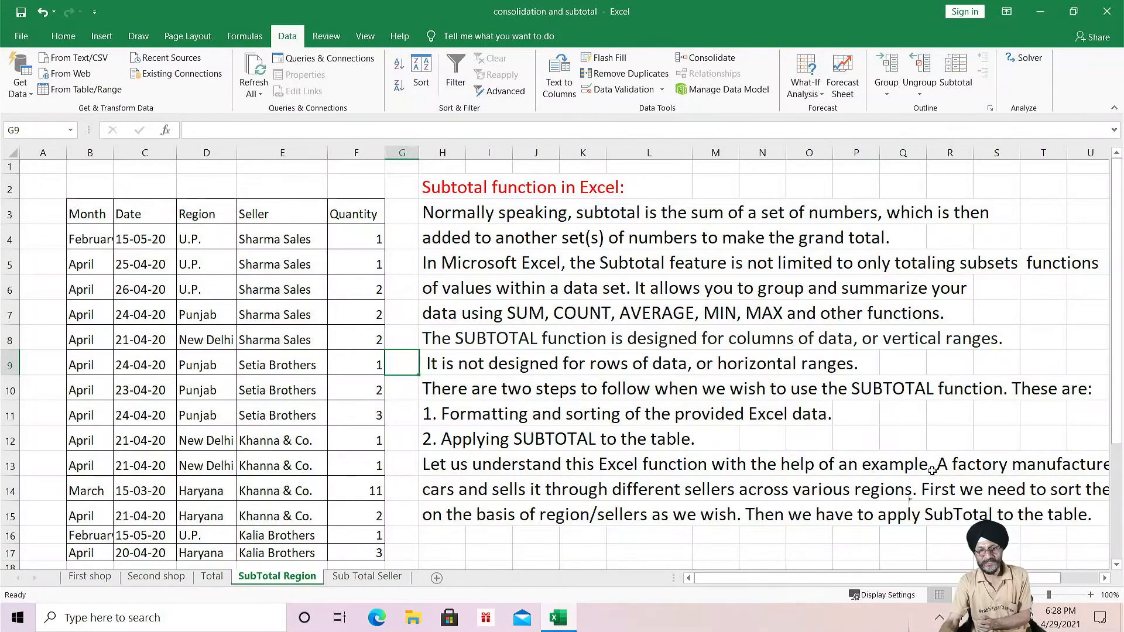
scroll(932, 470, down, 1)
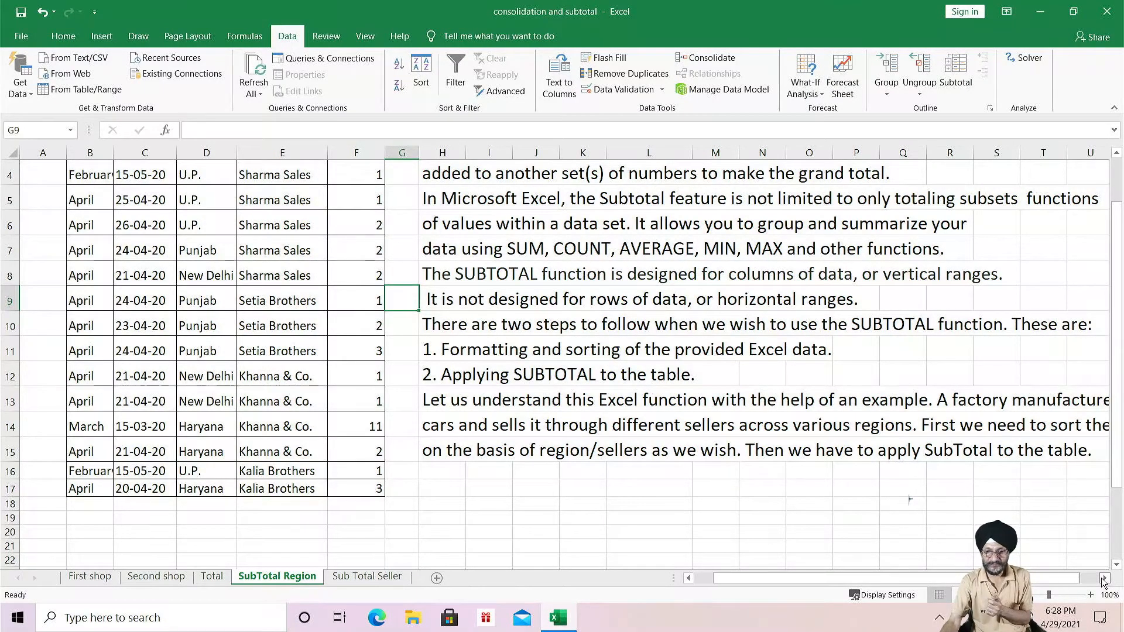
Read through the Subtotal notes beside the regional sales table, including the two steps of sorting the data and applying subtotals
click(1104, 581)
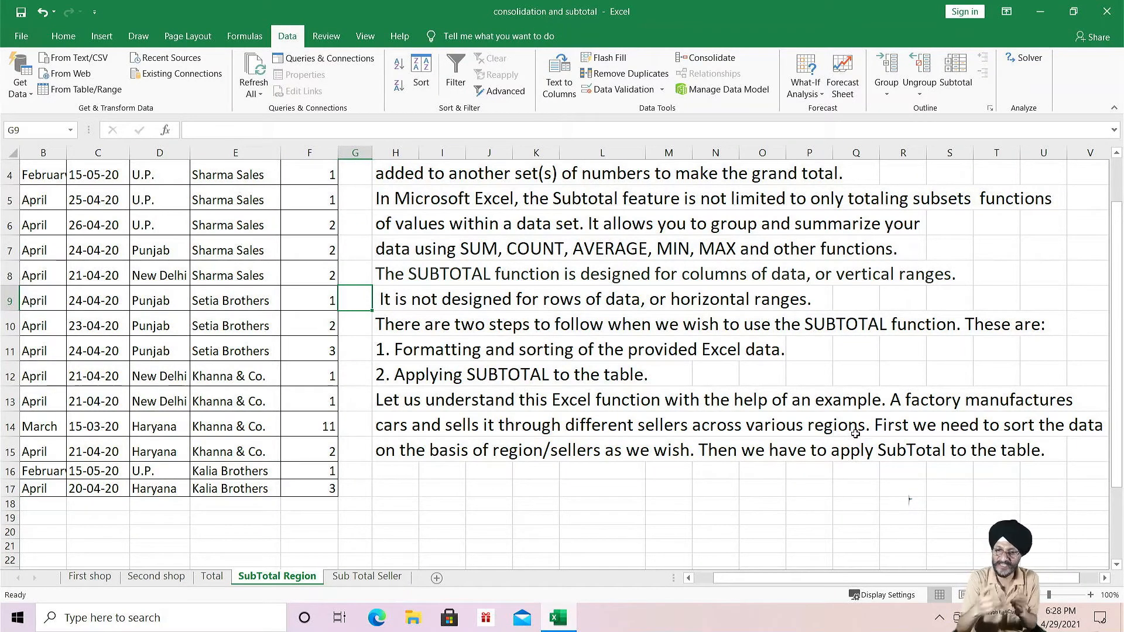
click(687, 579)
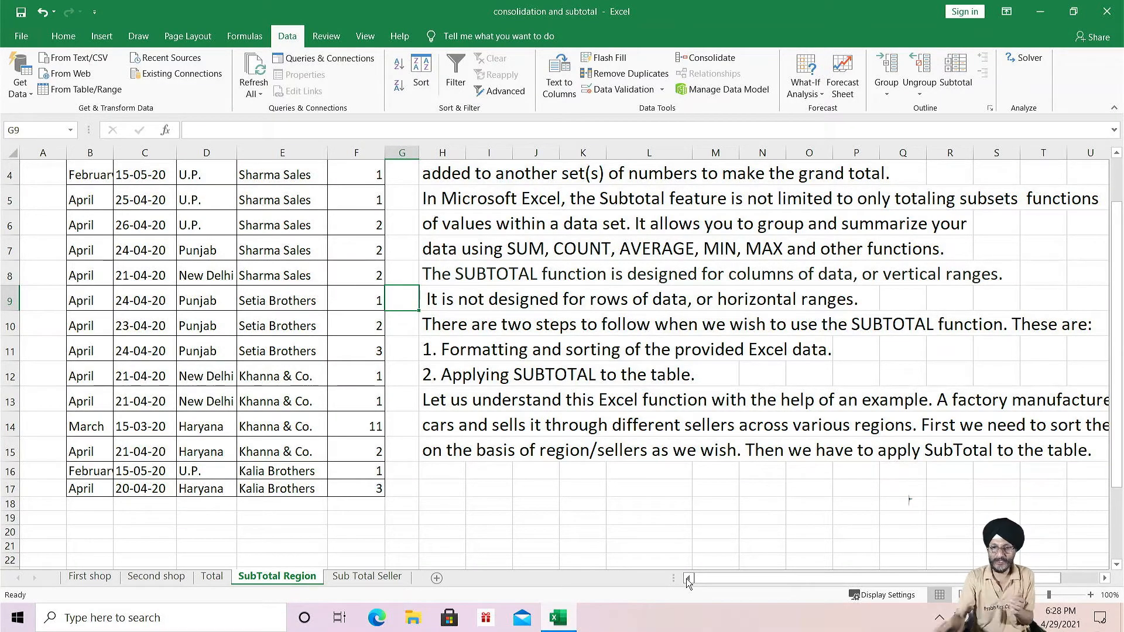
scroll(298, 490, up, 1)
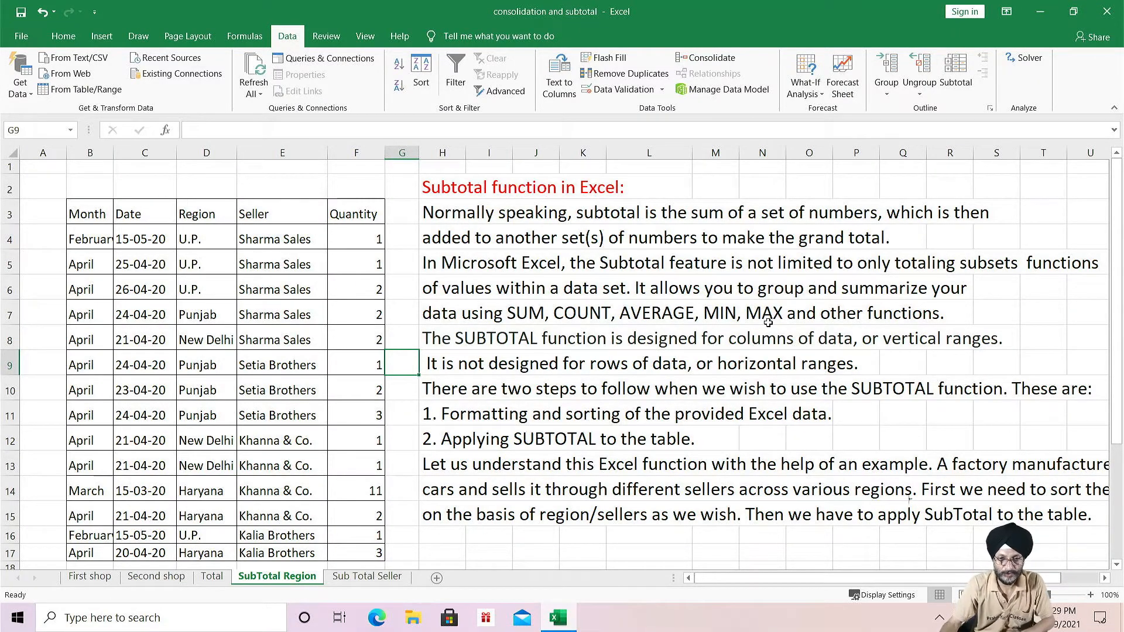
scroll(732, 345, down, 1)
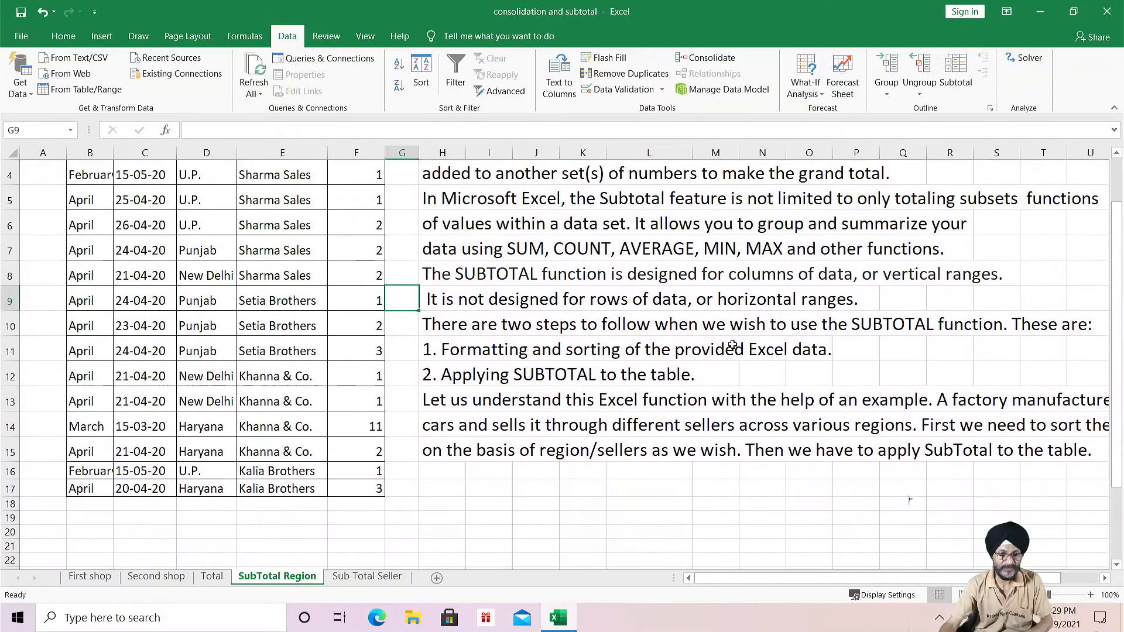
scroll(733, 345, up, 1)
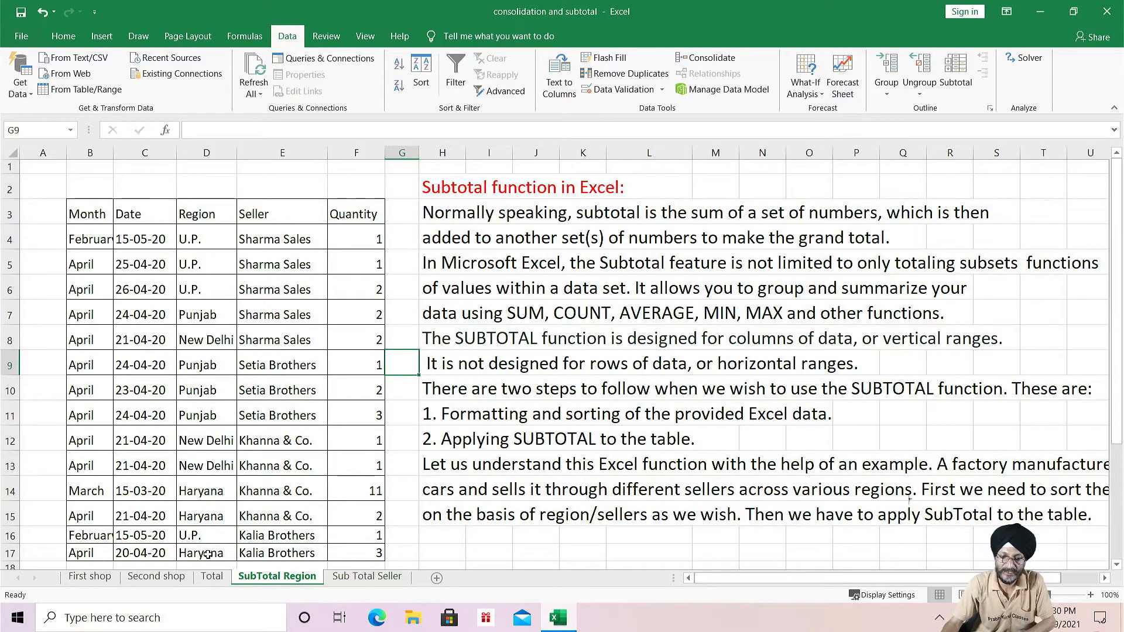
scroll(208, 554, down, 1)
scroll(208, 554, up, 1)
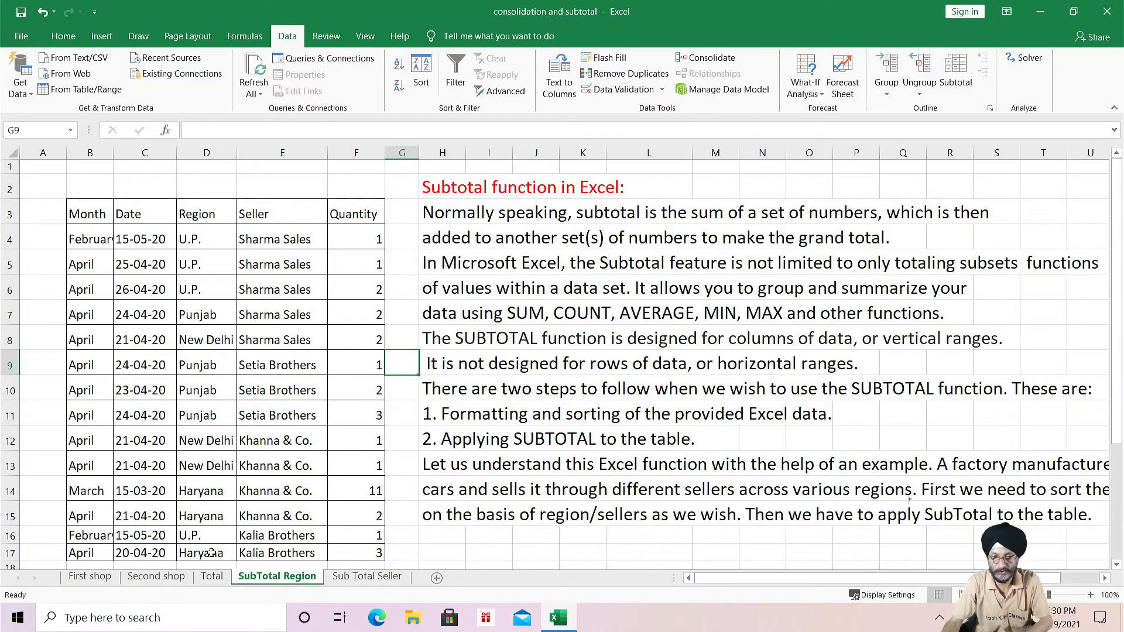
Subtotal the unsorted regional sales table B3:F17 at each change in Region, using Sum on Quantity
click(84, 218)
drag(83, 218, 380, 553)
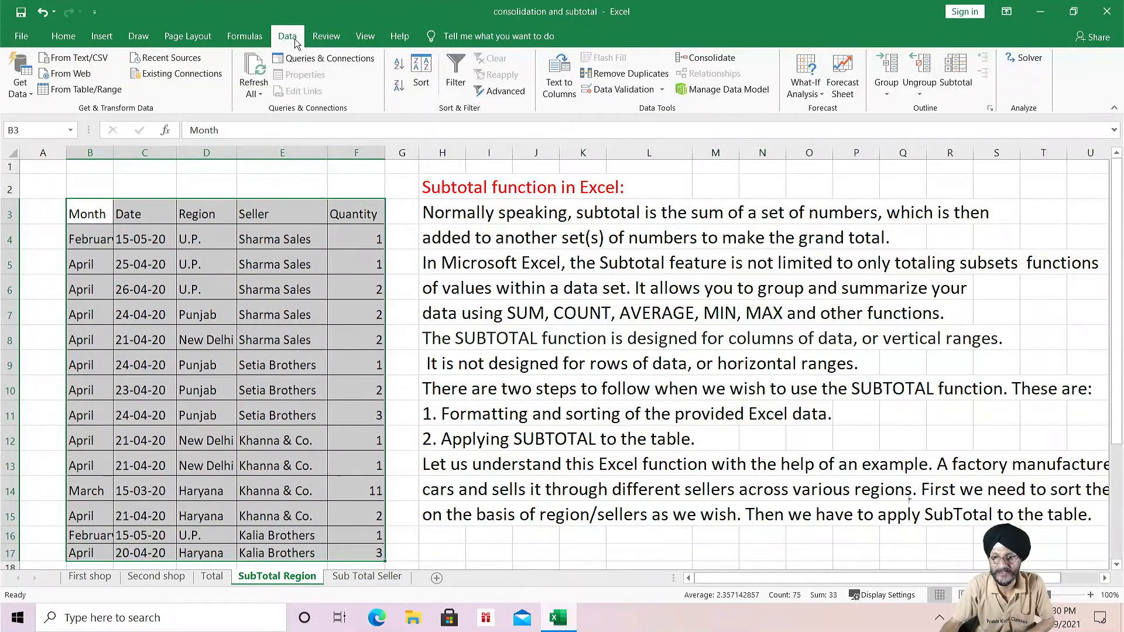
click(957, 82)
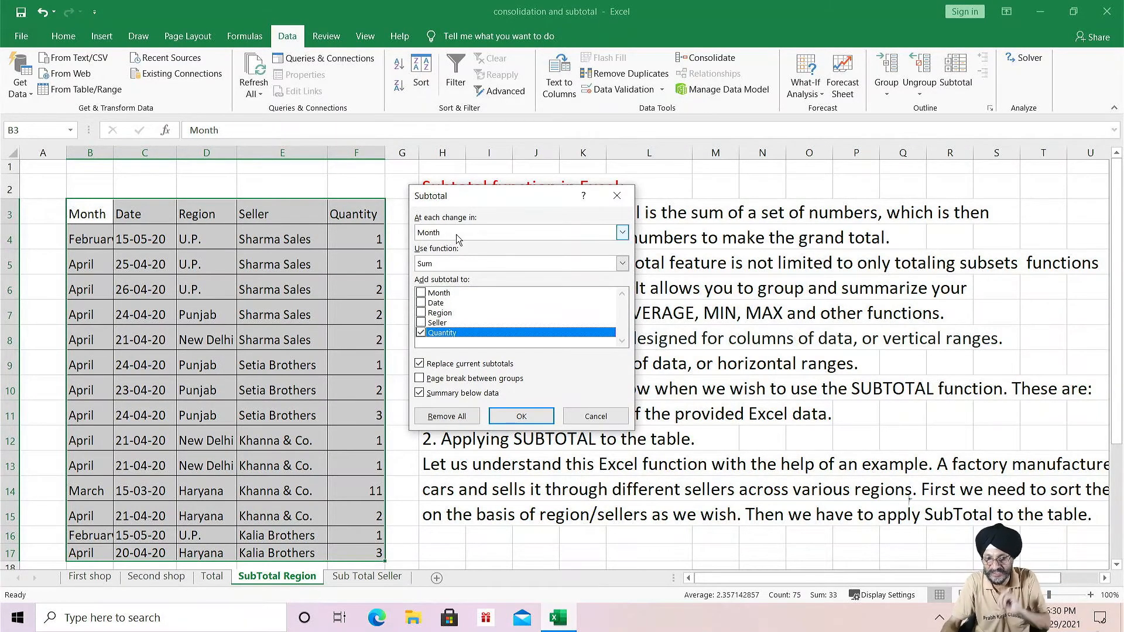
click(622, 234)
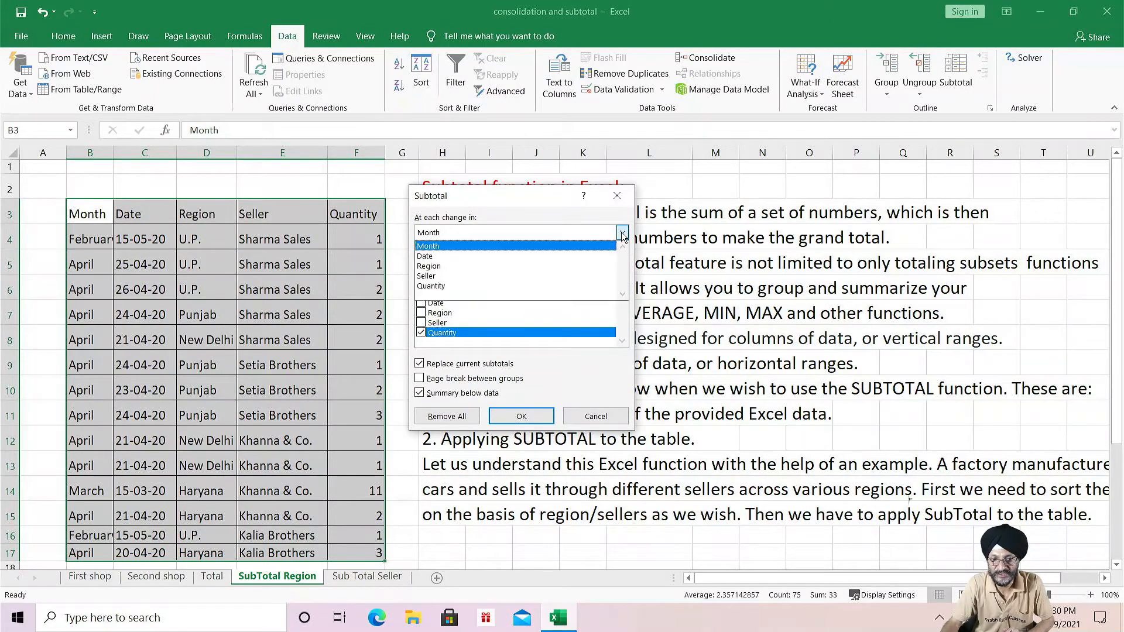
click(575, 266)
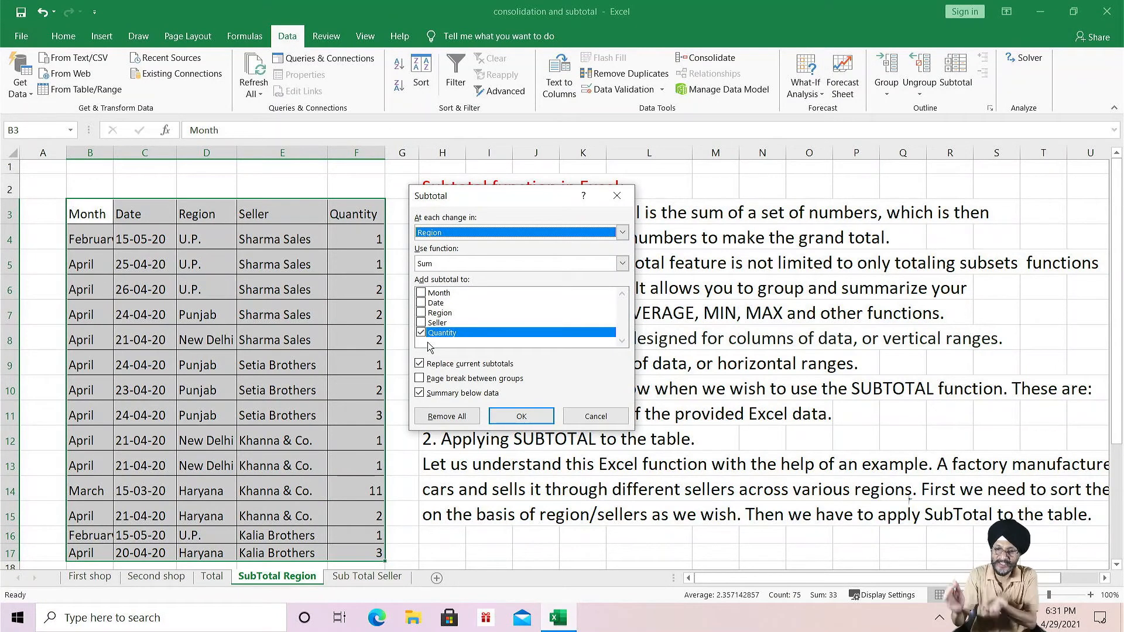
click(534, 416)
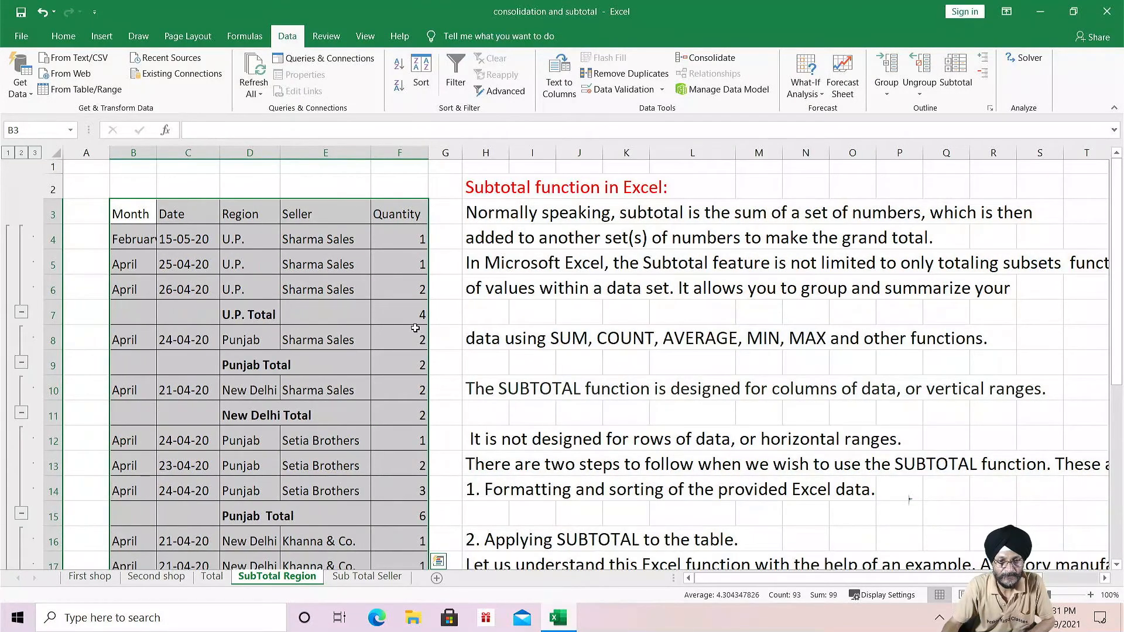
Check the subtotals inserted into the unsorted regional table and undo them
scroll(404, 332, down, 3)
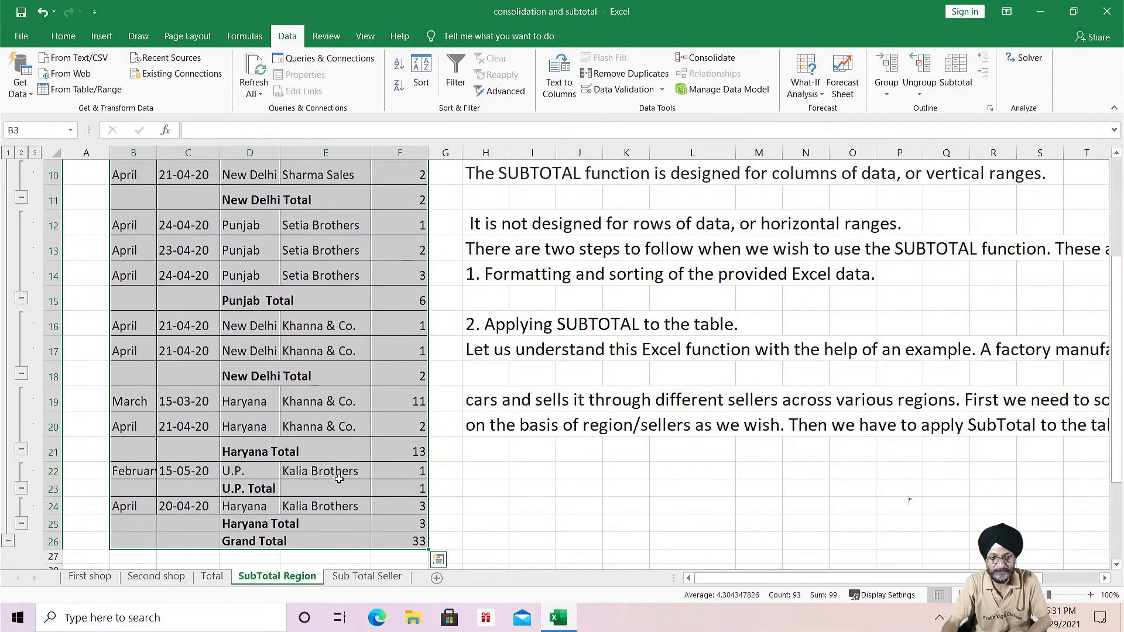
scroll(339, 479, up, 3)
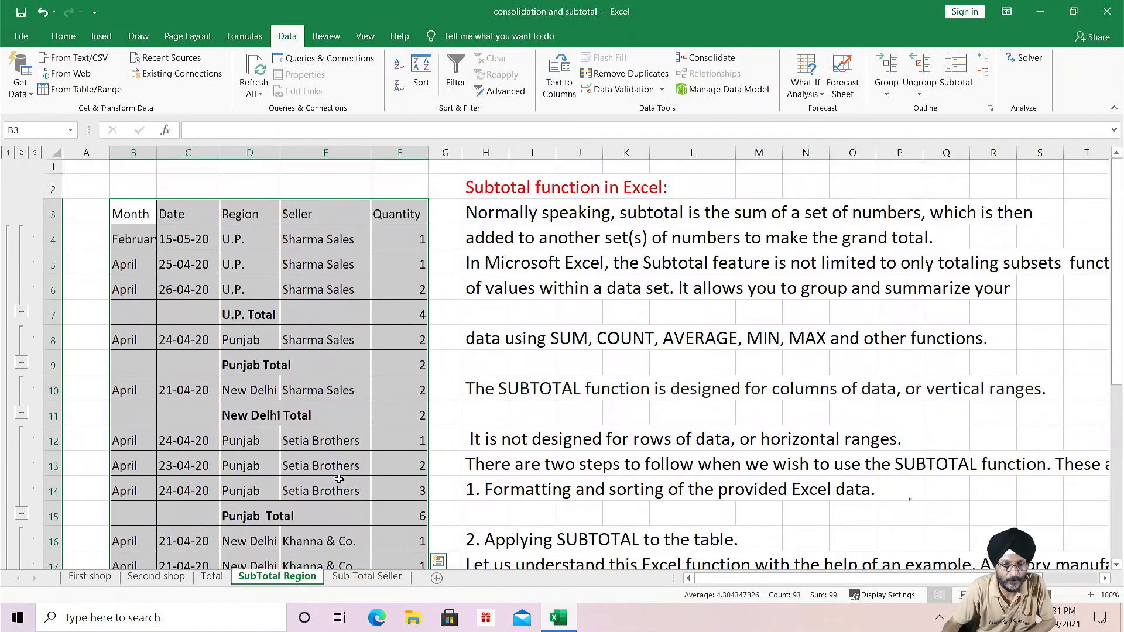
scroll(339, 479, down, 2)
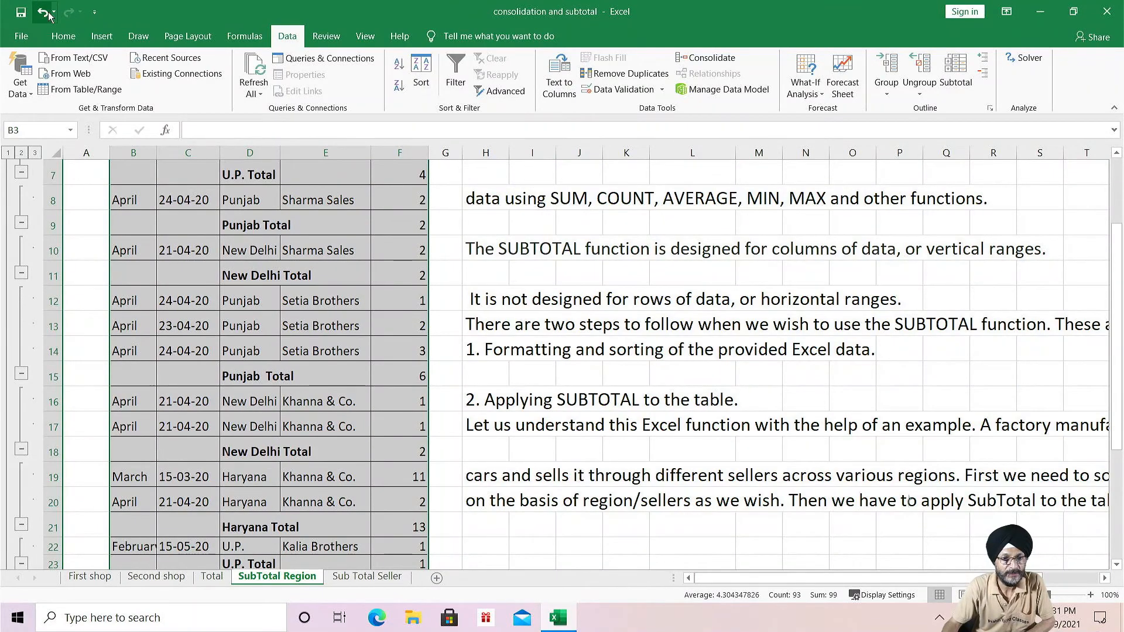
click(46, 12)
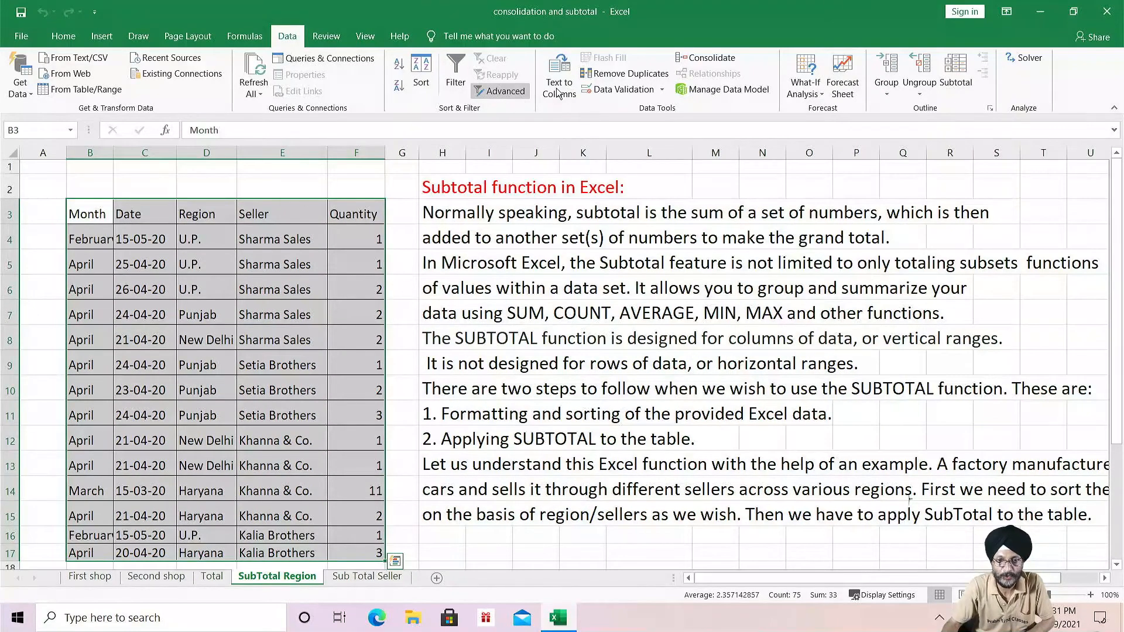
Sort the regional sales table by Region on cell values in Z to A order
click(421, 76)
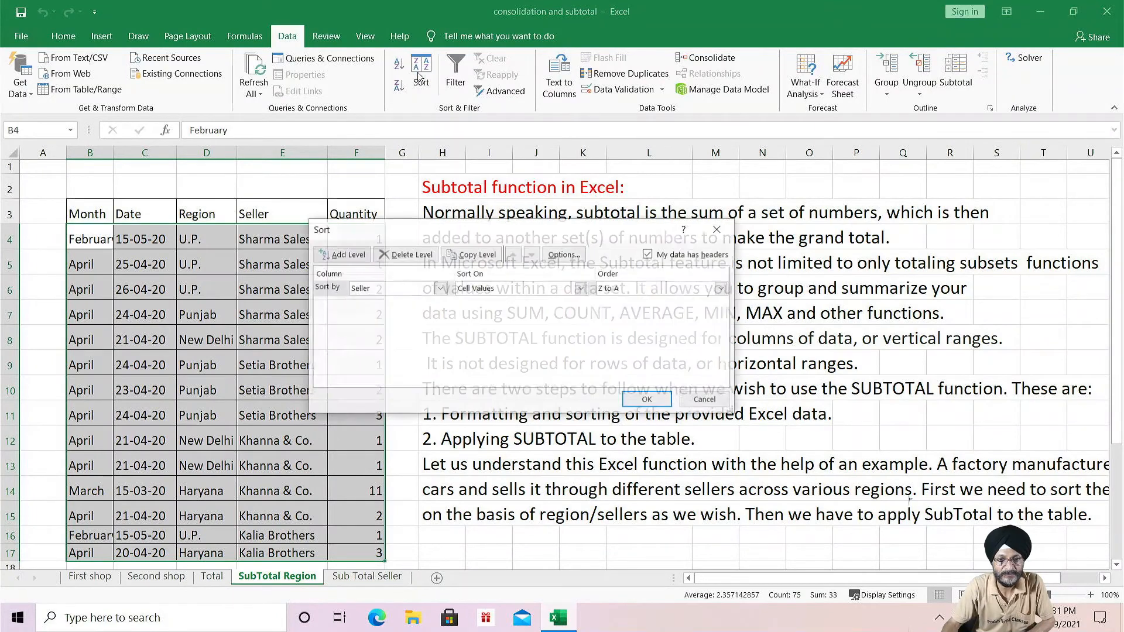
click(440, 289)
click(389, 322)
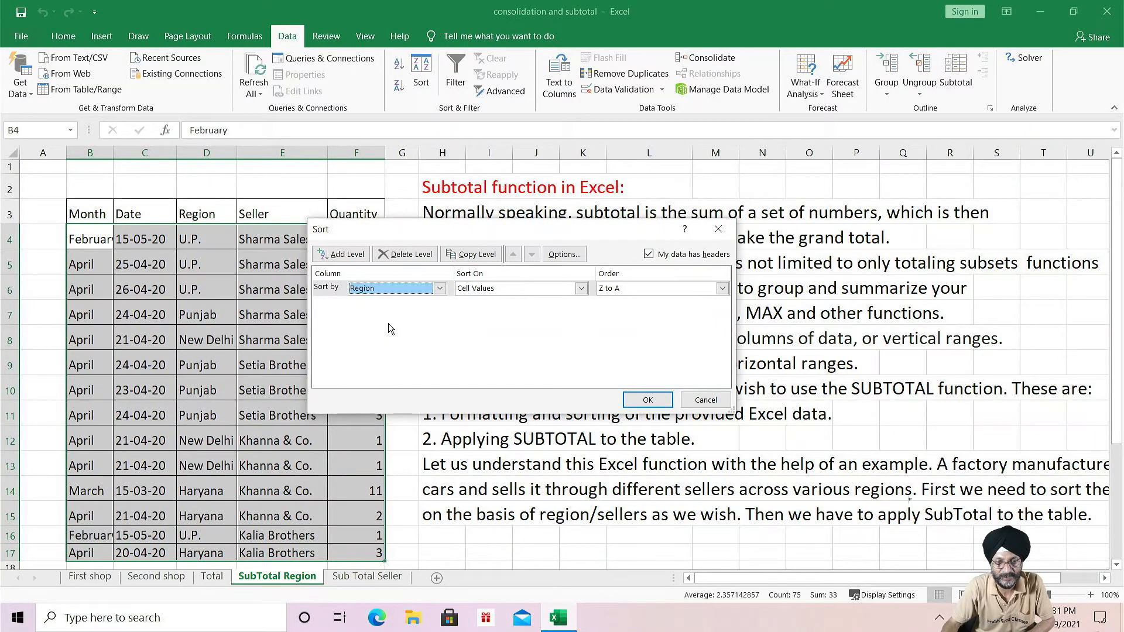
click(647, 399)
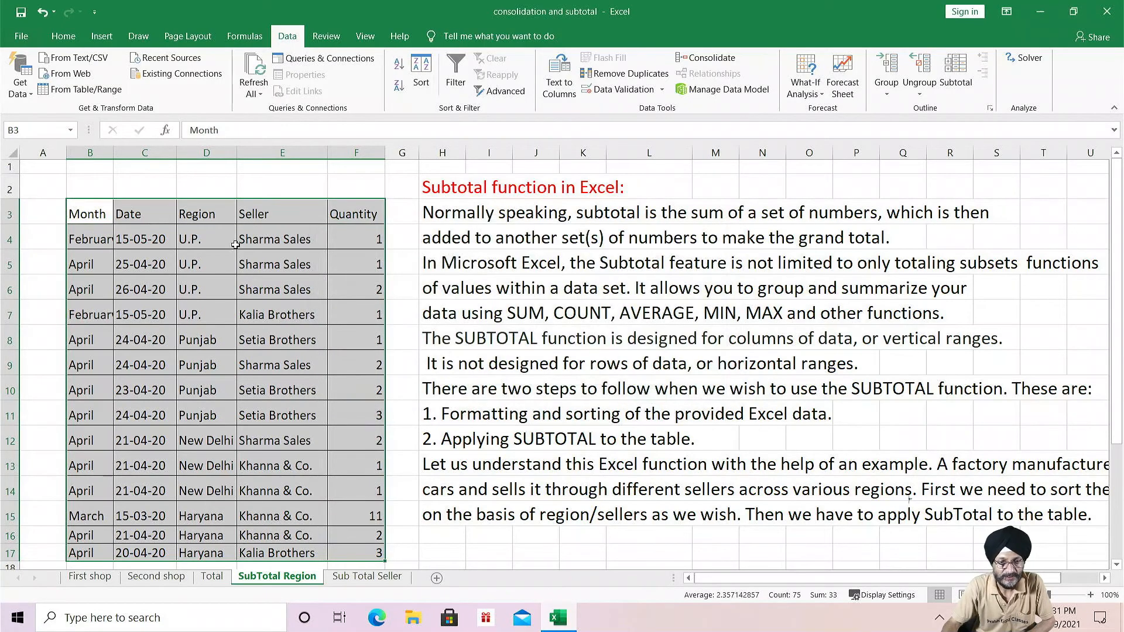
Apply subtotals to the sorted regional table at each change in Region, using Sum on Quantity and placing the summary below the data
scroll(212, 269, down, 2)
scroll(208, 305, up, 2)
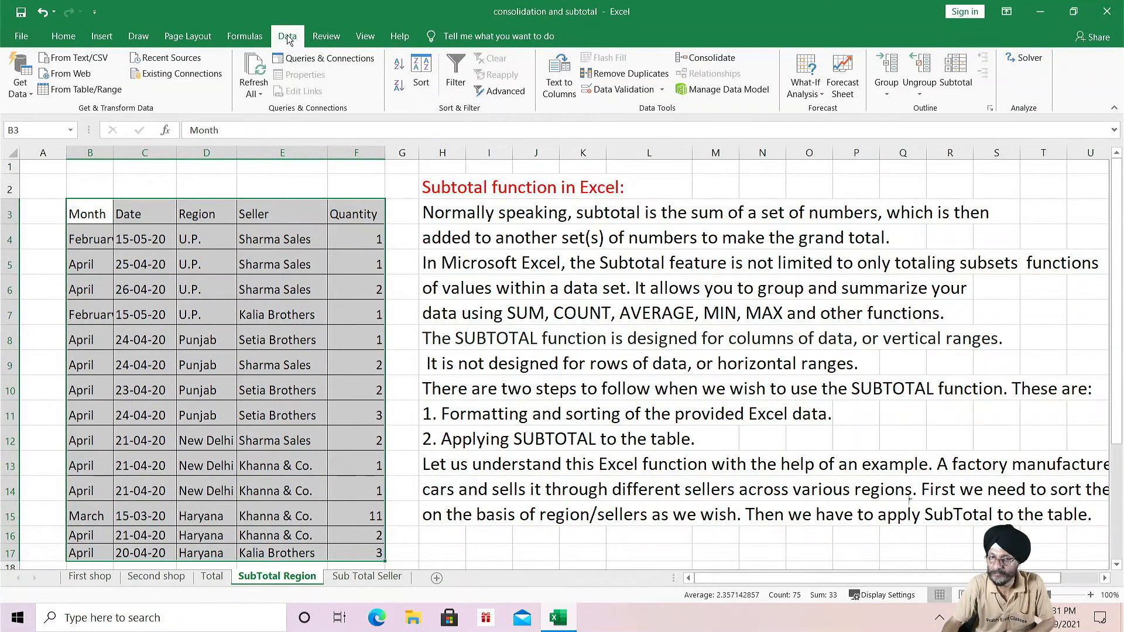
click(960, 84)
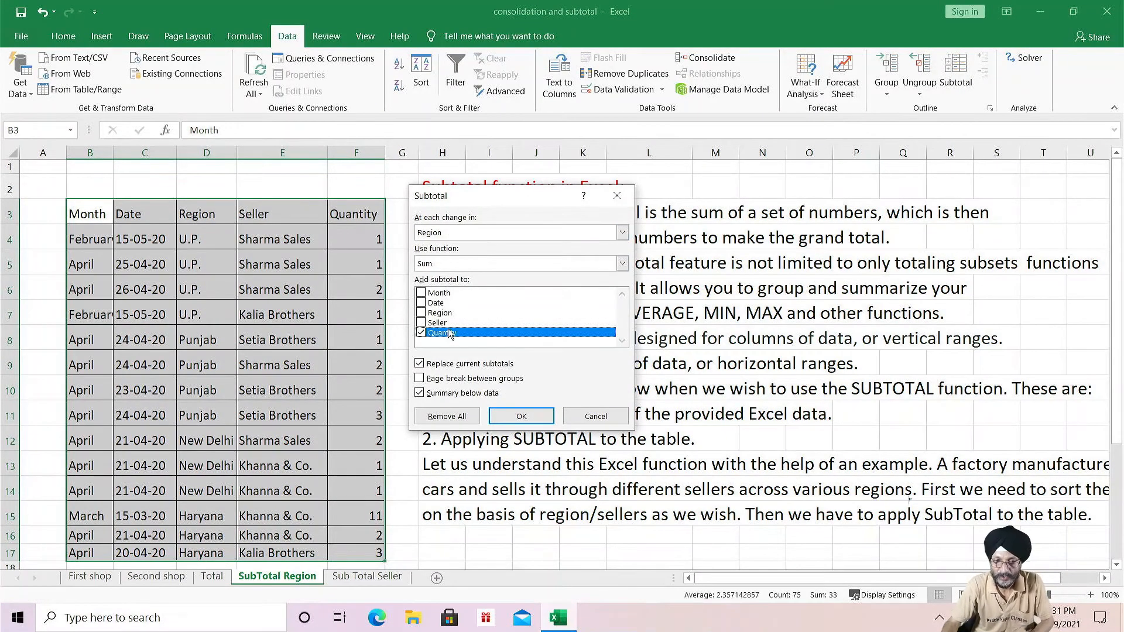
click(522, 416)
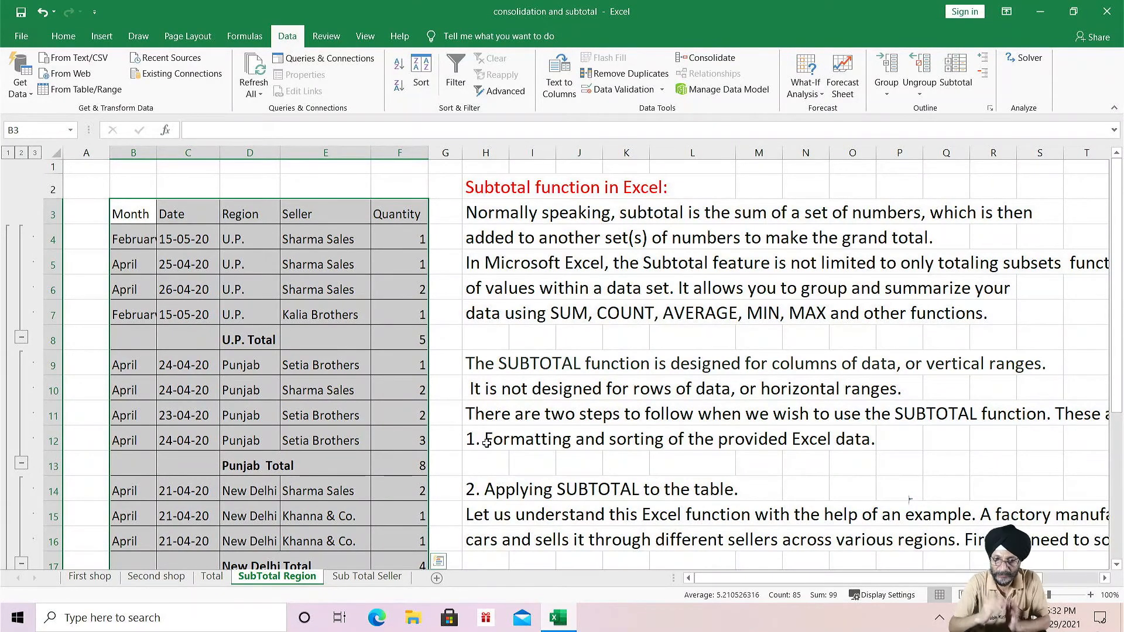
Open the Sub Total Seller sheet
click(369, 577)
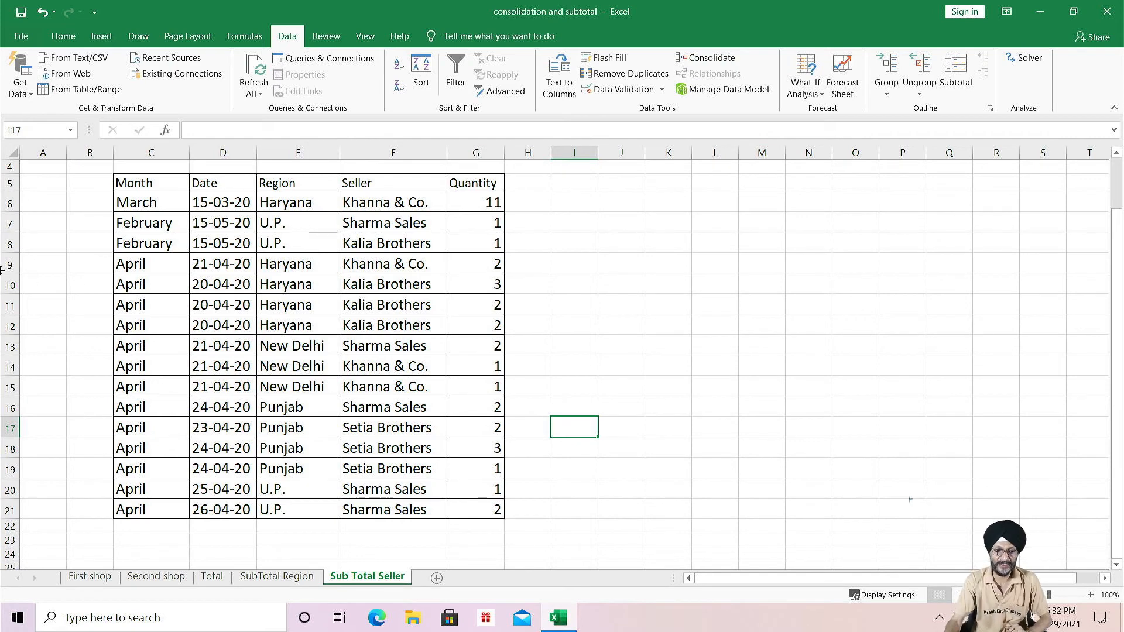
drag(130, 183, 496, 517)
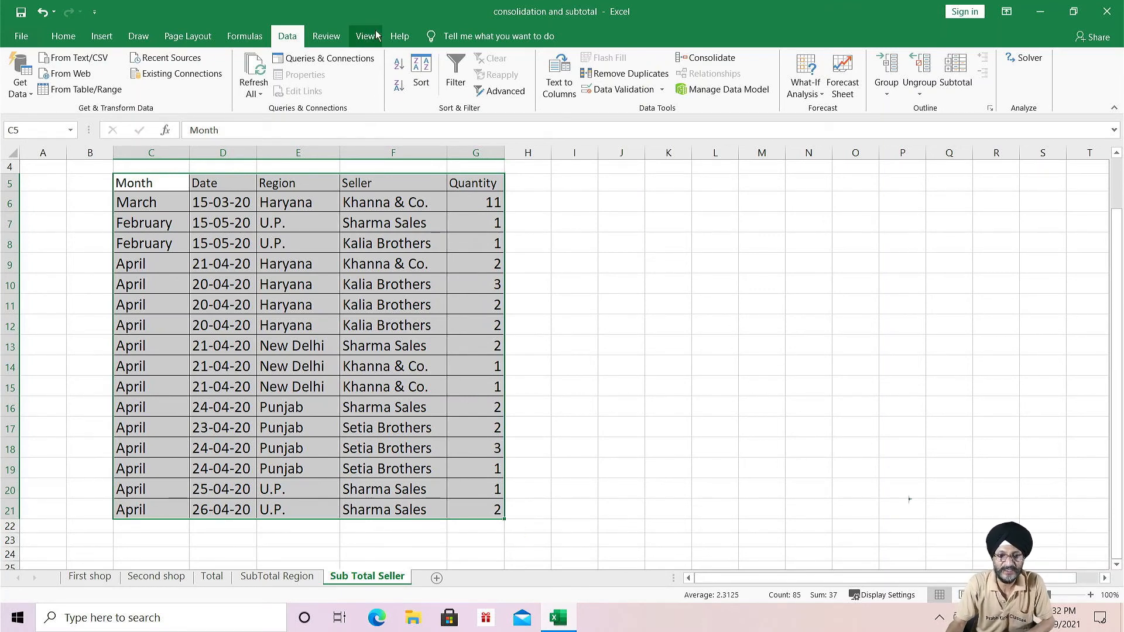
click(419, 75)
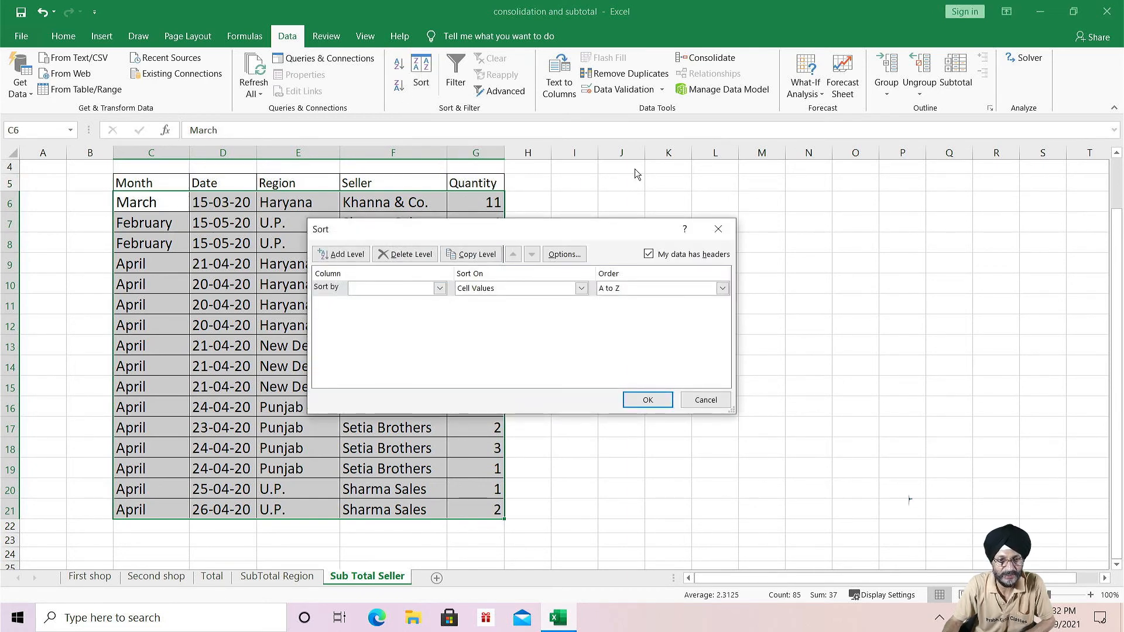
click(723, 227)
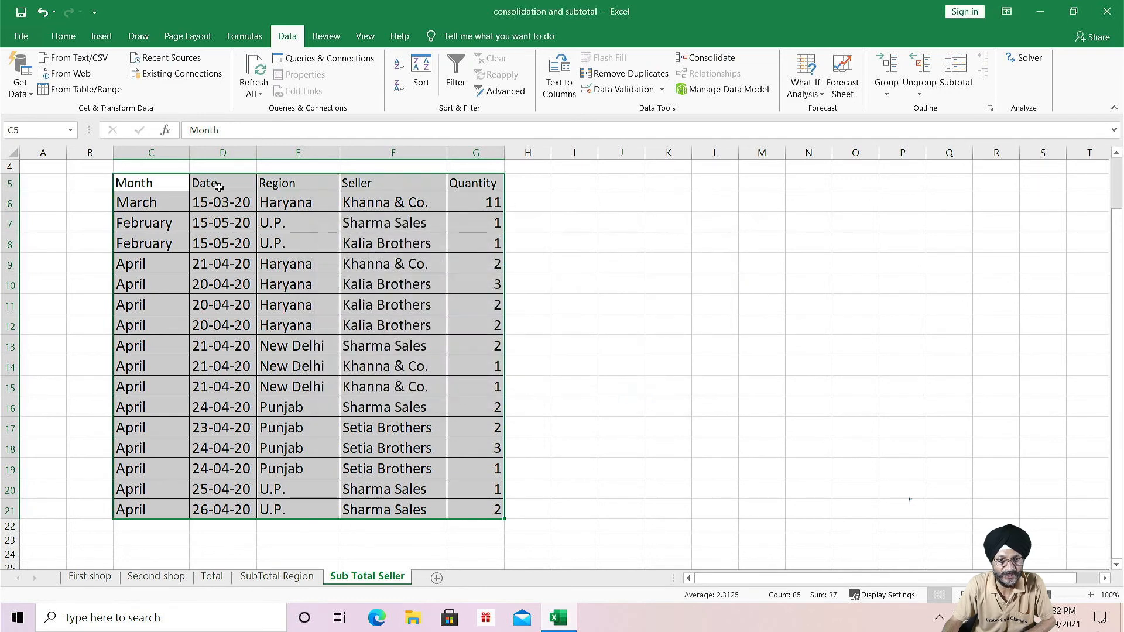
Sort the seller sales table C5:G21 by Seller on cell values in A to Z order
click(136, 183)
drag(136, 184, 472, 512)
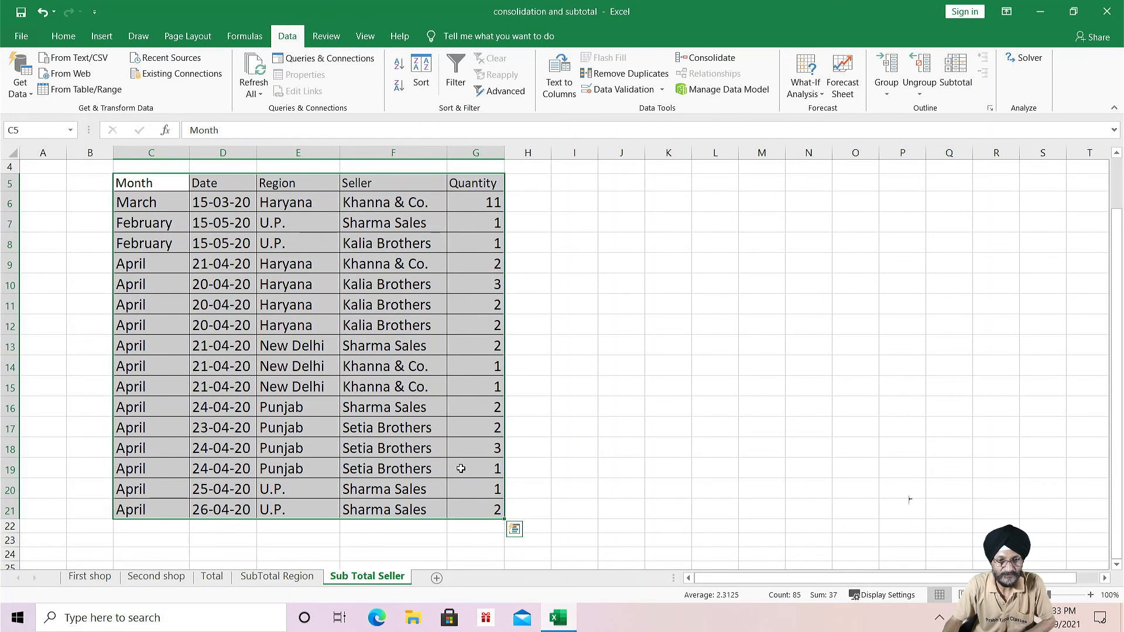
click(422, 84)
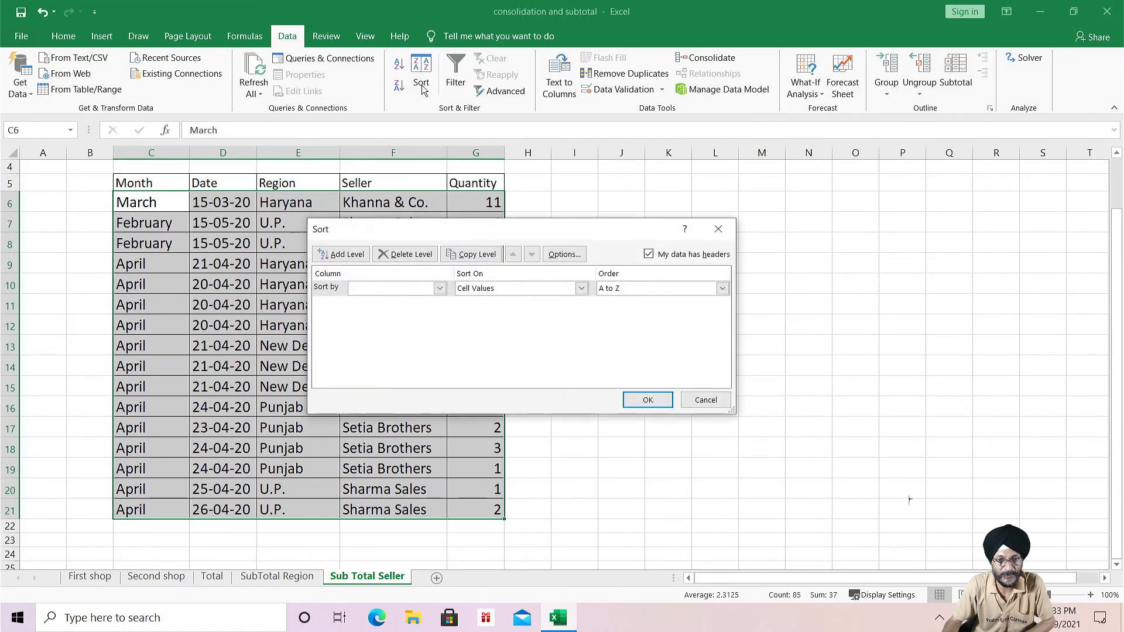
click(440, 288)
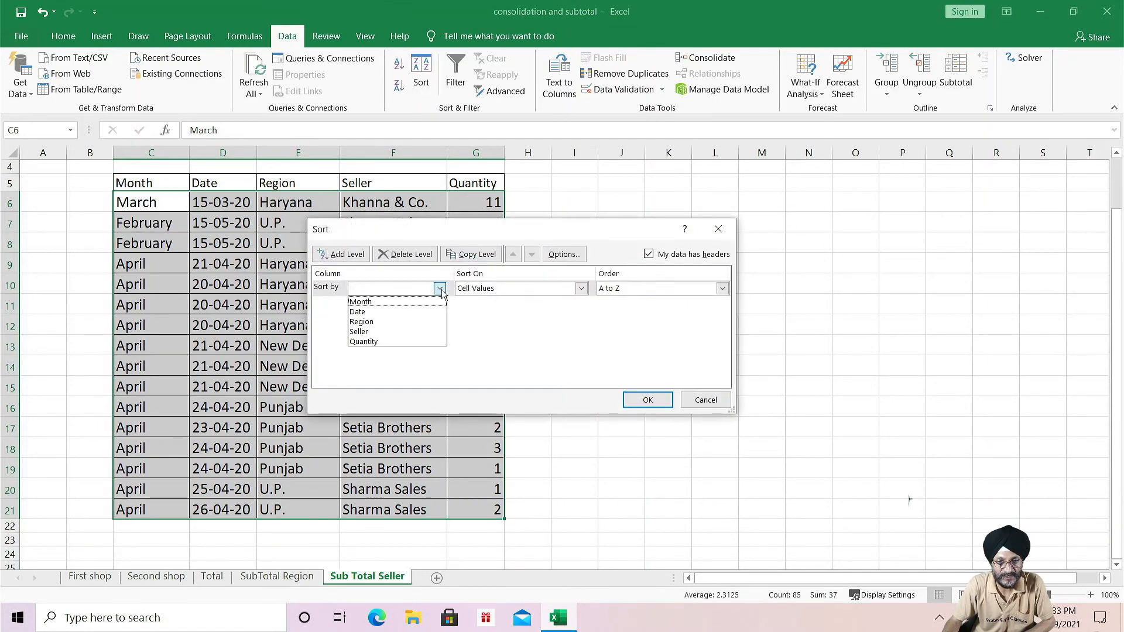
click(430, 332)
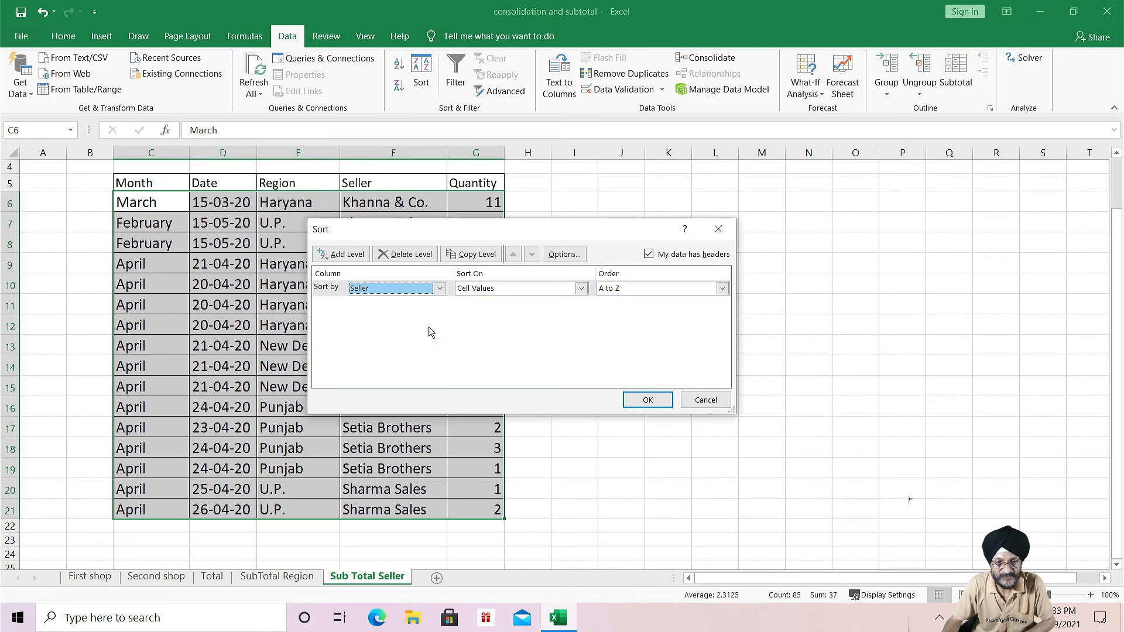
click(647, 400)
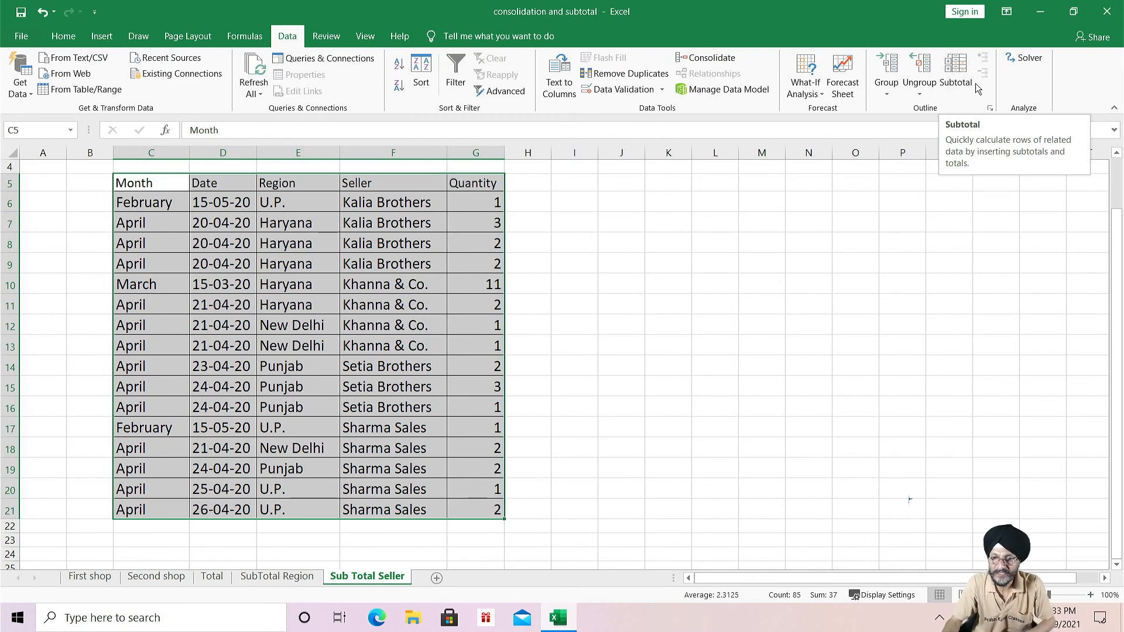
Apply subtotals to the seller sales table at each change in Seller, using Sum on Quantity, and check the rows through the Grand Total
click(942, 68)
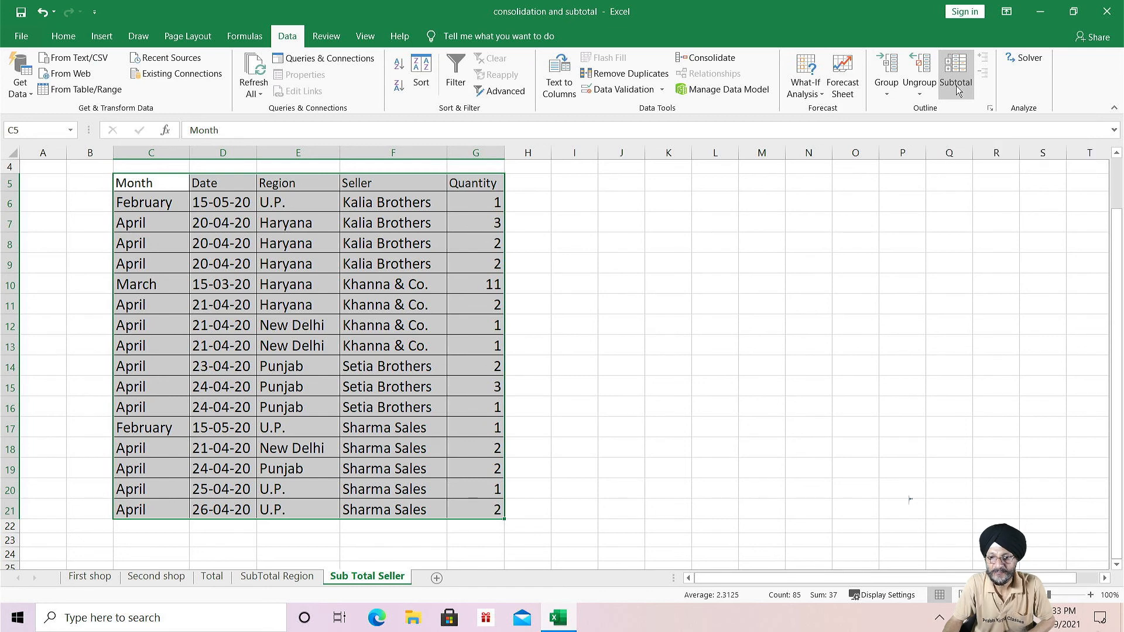
click(957, 88)
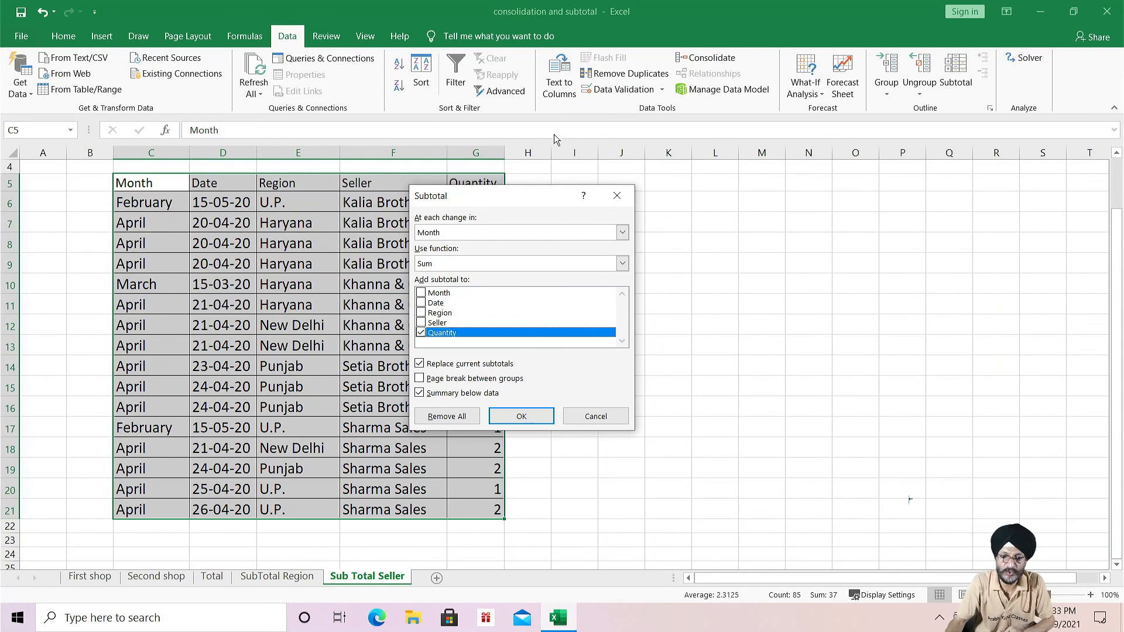
drag(528, 197, 681, 200)
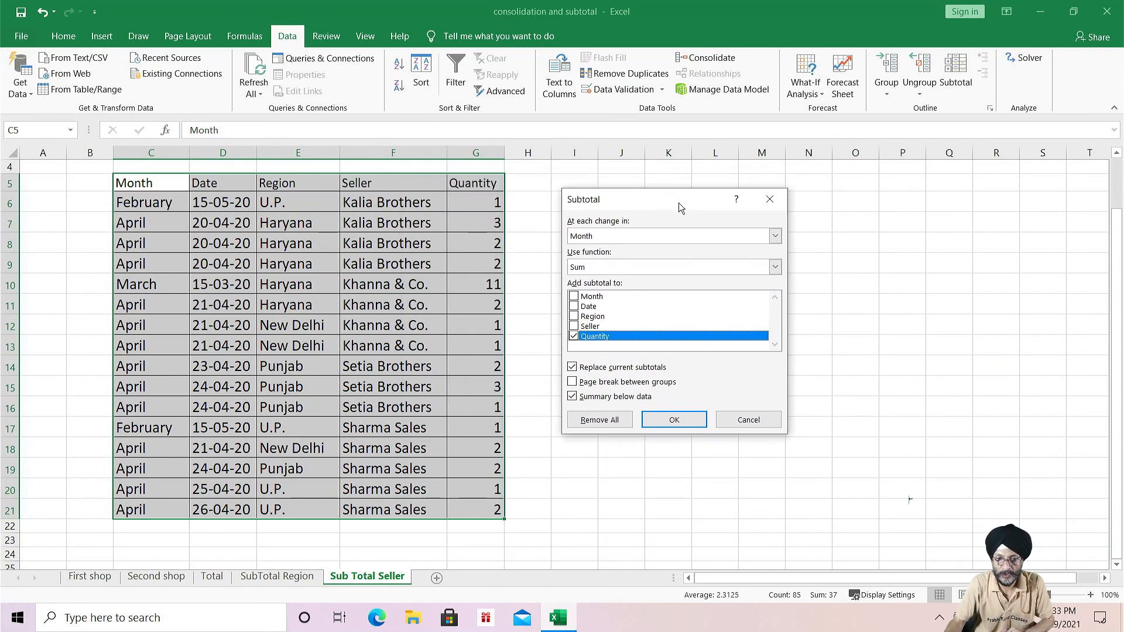
click(776, 236)
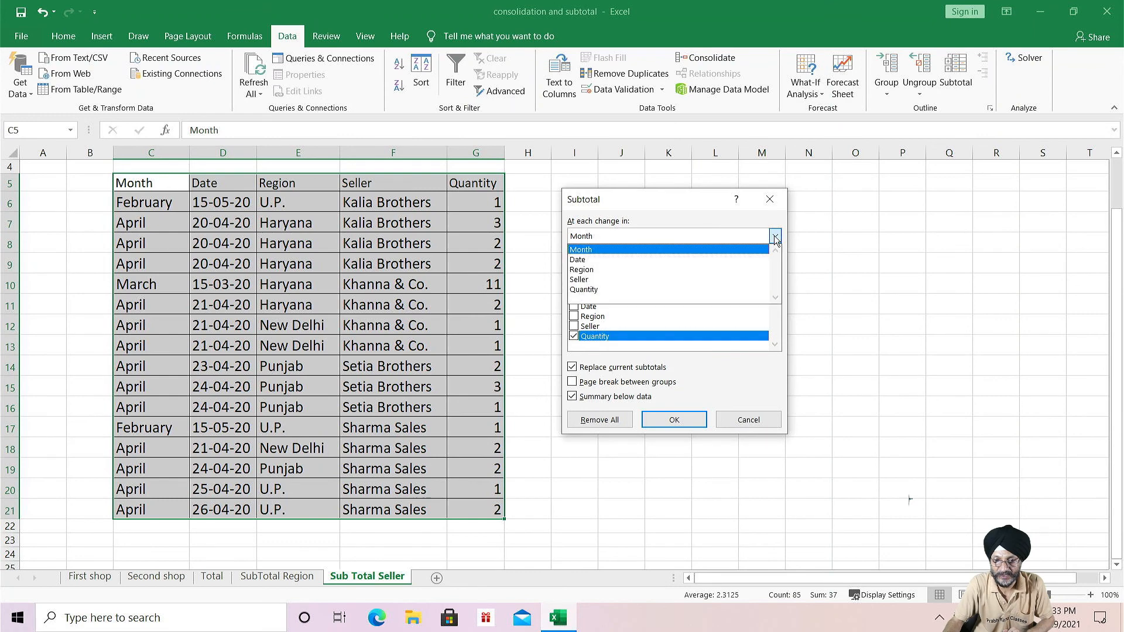
click(710, 280)
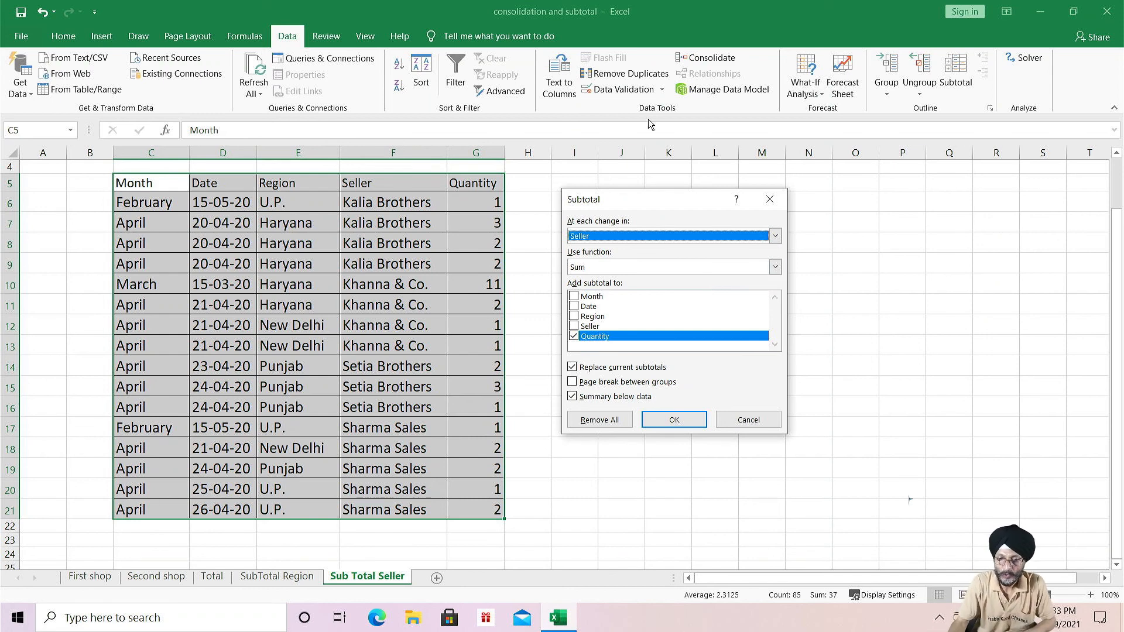
click(675, 421)
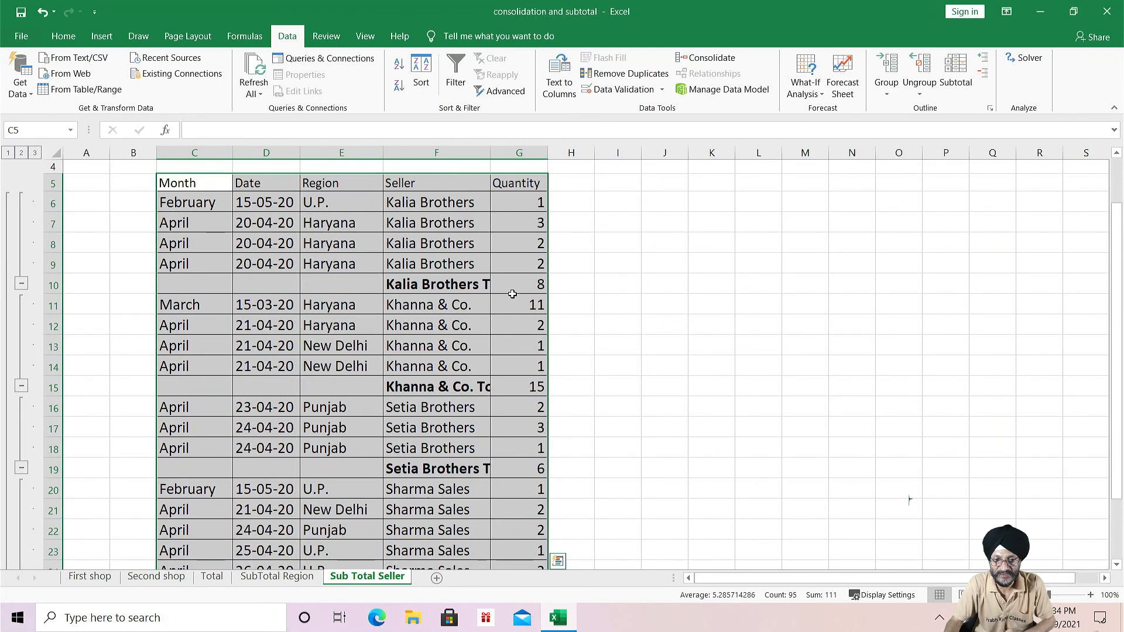
scroll(526, 316, down, 2)
scroll(514, 464, up, 3)
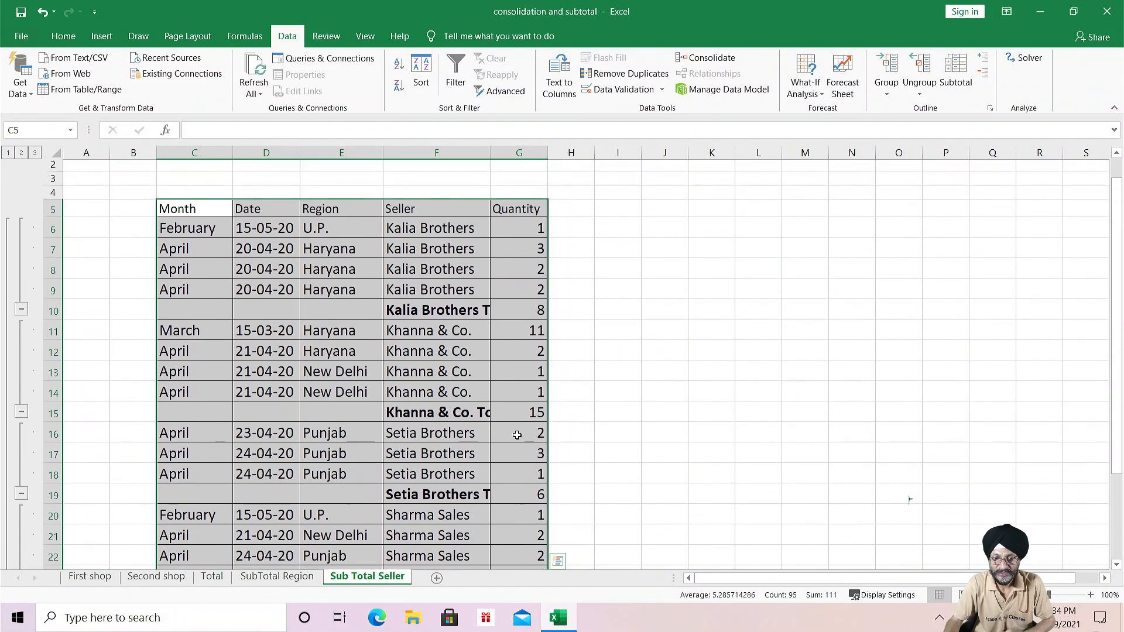
scroll(492, 367, down, 4)
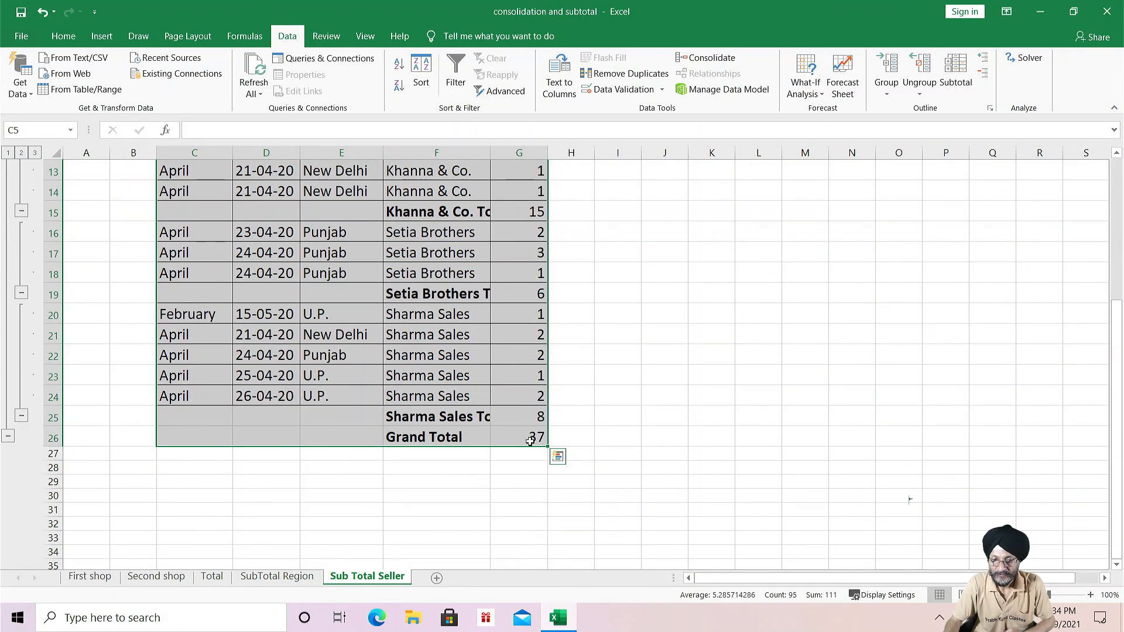
scroll(530, 441, up, 3)
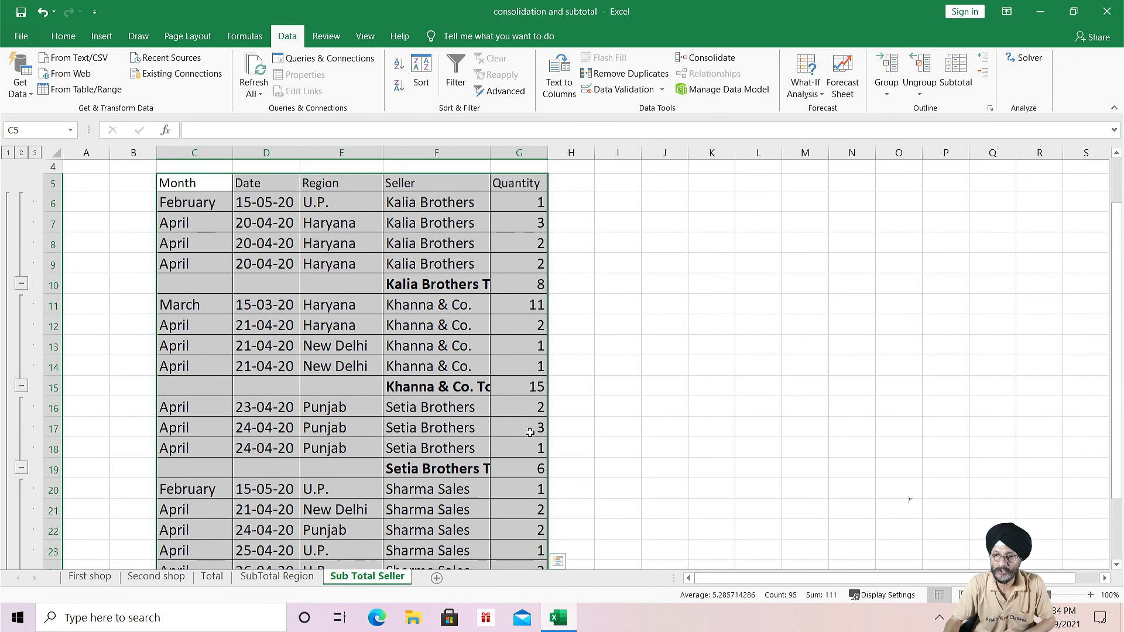